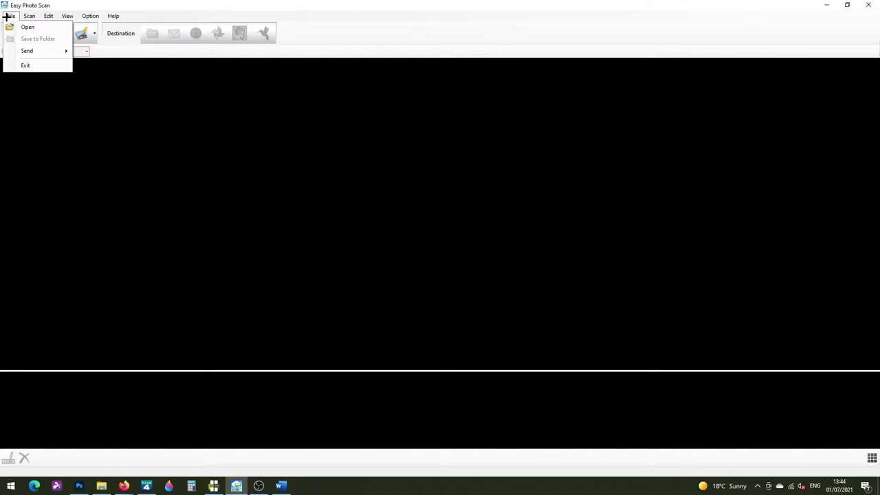
Step: Launch EPSON Scan, switch it to Professional Mode and set the scan resolution to 600 dpi
{"action": "mouse_move", "coordinate": [25, 18]}
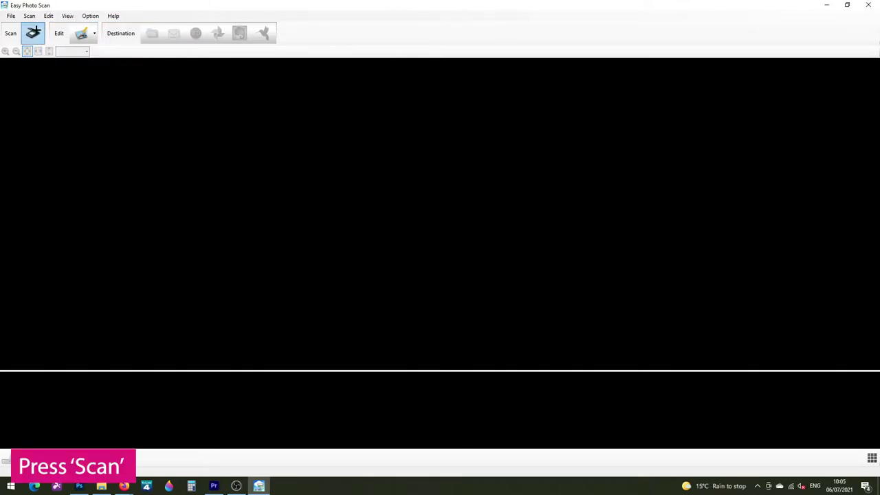
{"action": "left_click", "coordinate": [33, 32]}
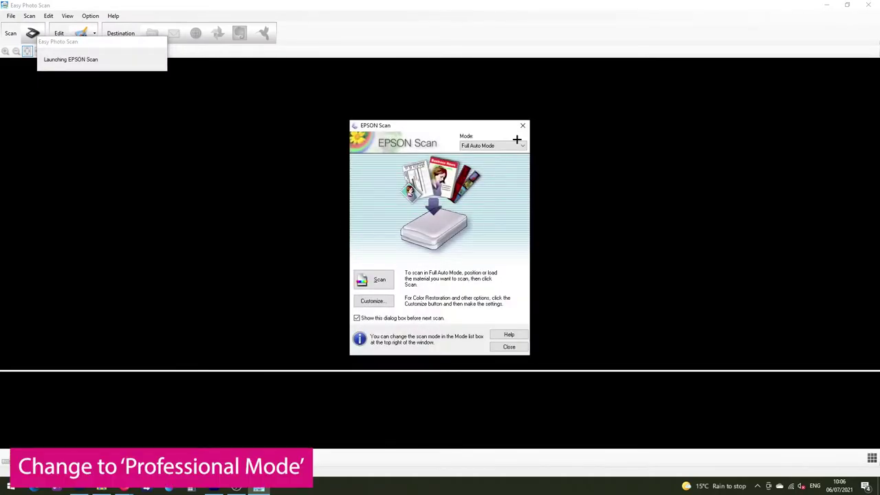
{"action": "left_click", "coordinate": [517, 145]}
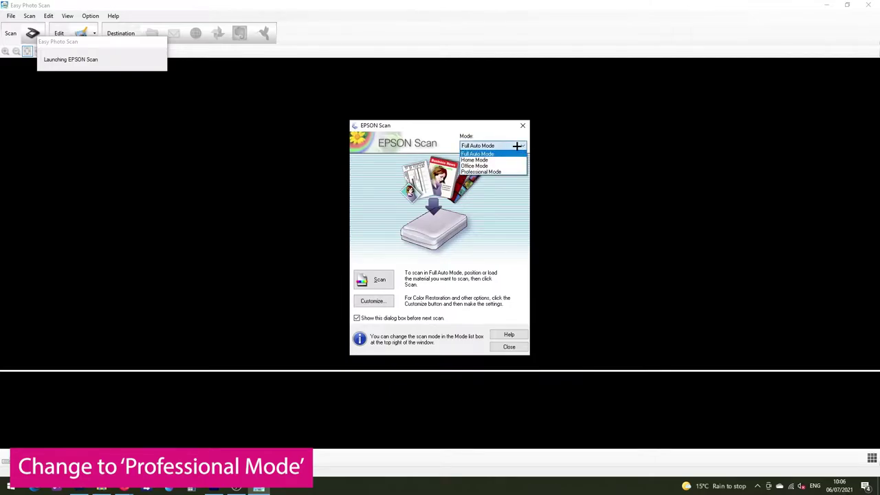
{"action": "left_click", "coordinate": [503, 171]}
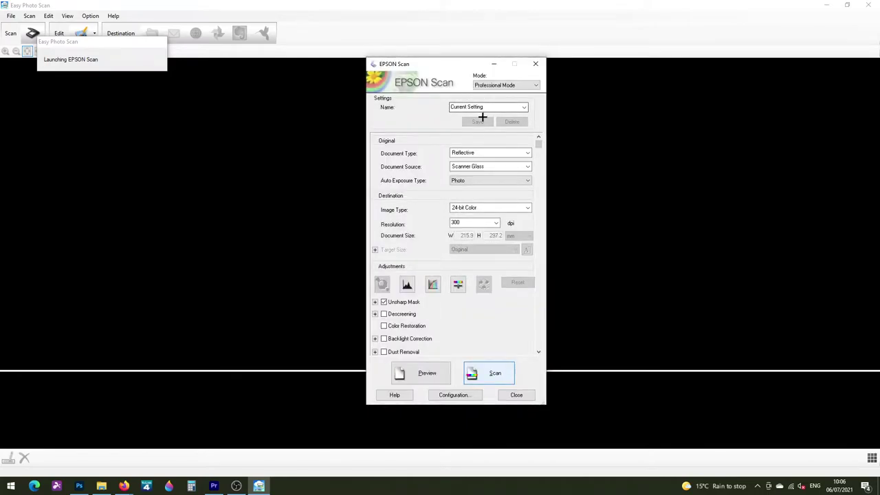
{"action": "double_click", "coordinate": [473, 223]}
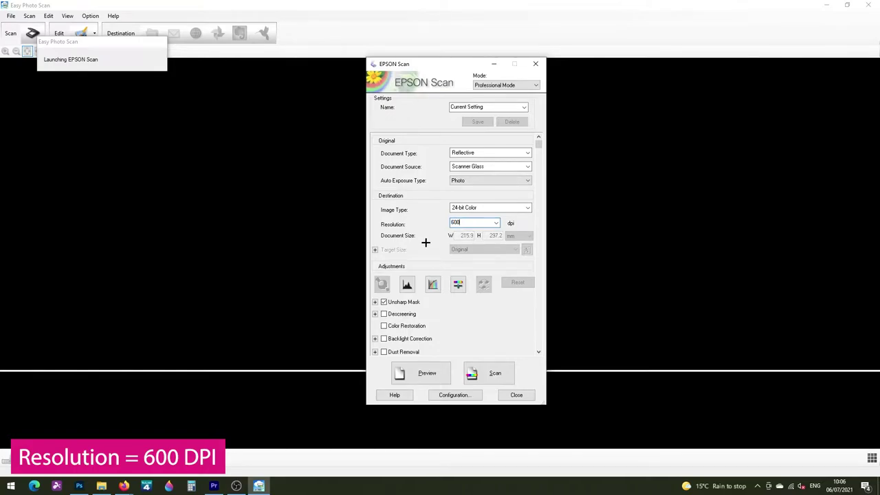
Step: Preview the flower artwork on the scanner glass and run the full scan
{"action": "left_click", "coordinate": [428, 373]}
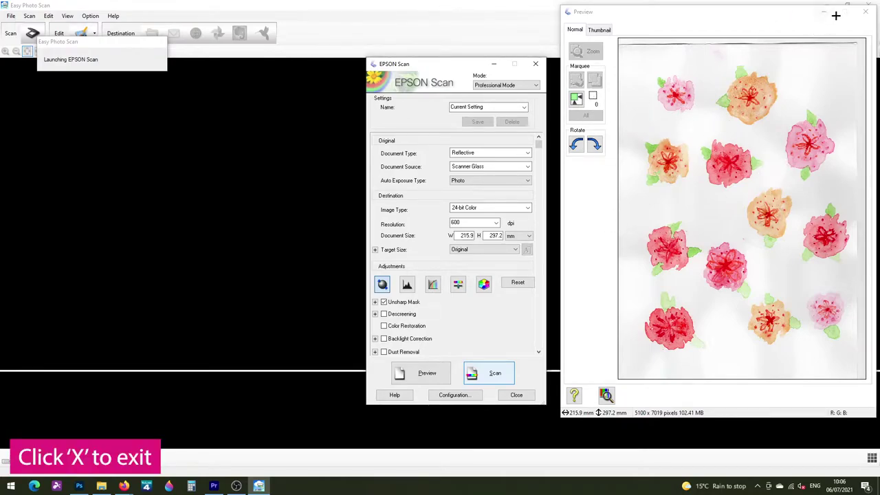
{"action": "left_click", "coordinate": [866, 12]}
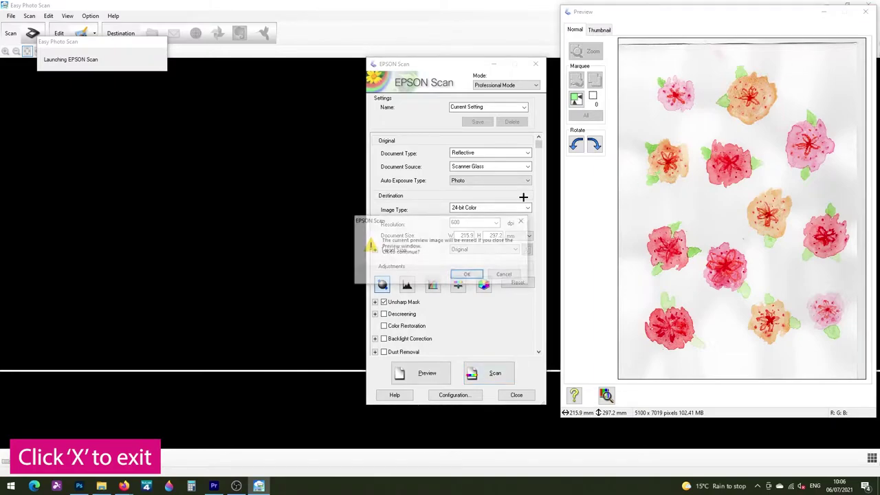
{"action": "left_click", "coordinate": [475, 276]}
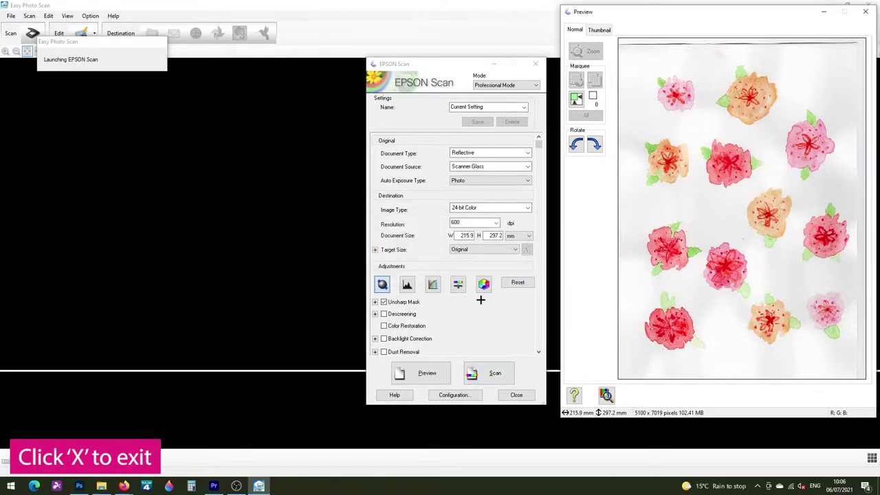
{"action": "left_click", "coordinate": [477, 373]}
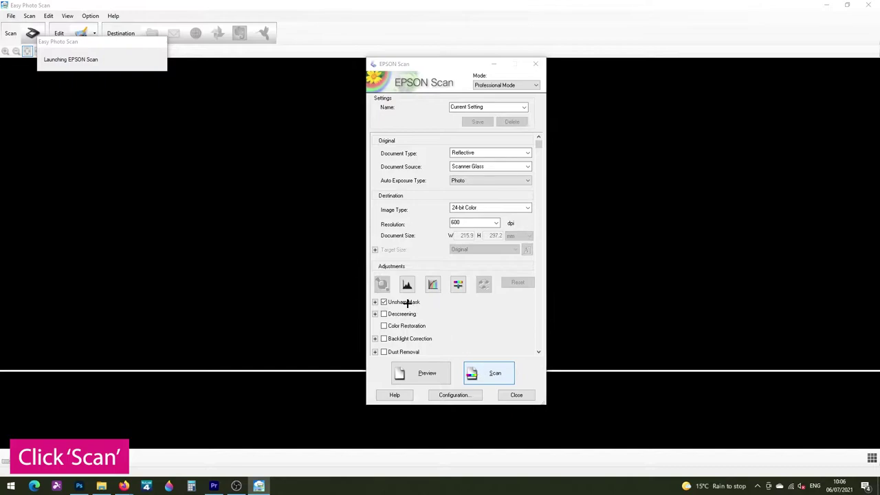
{"action": "left_click", "coordinate": [515, 394]}
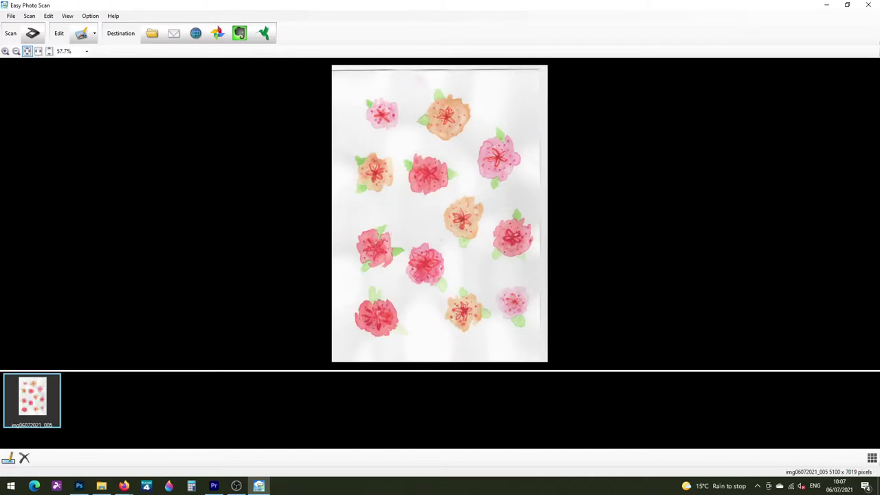
Step: Save the scanned flower image as a PNG file in the HOW TO SCANNING ARTWORK folder
{"action": "left_click", "coordinate": [11, 16]}
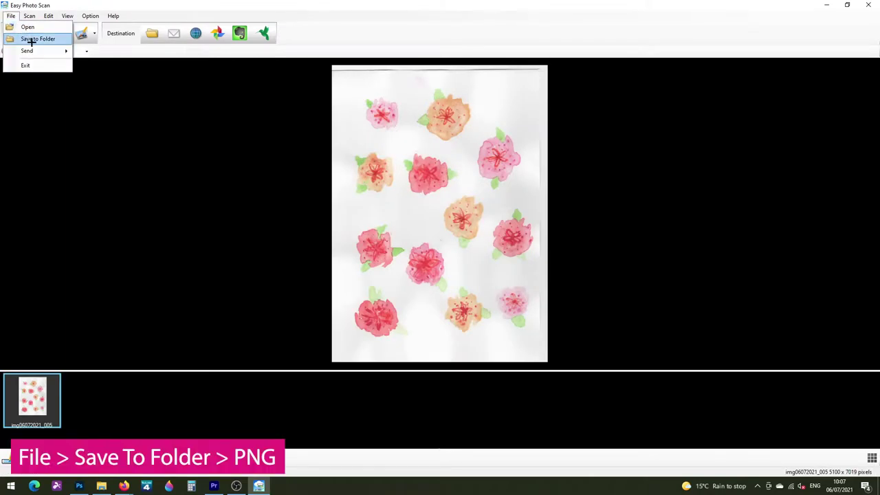
{"action": "left_click", "coordinate": [35, 40]}
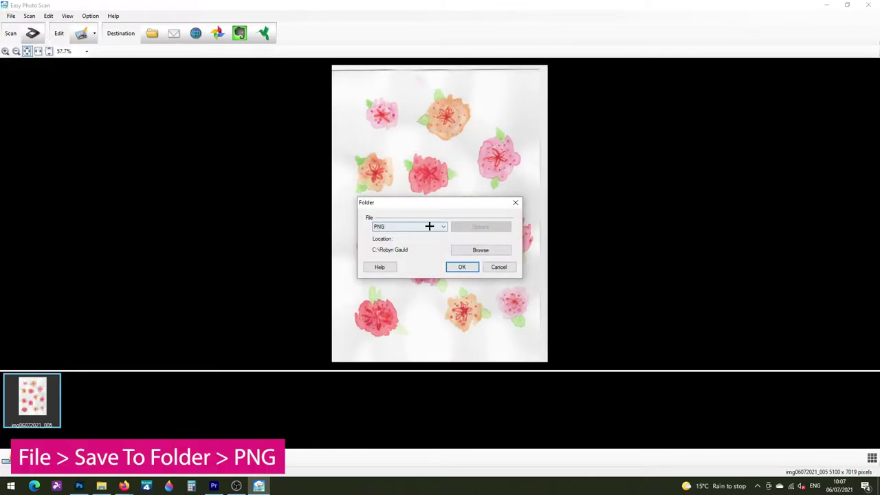
{"action": "left_click", "coordinate": [434, 226]}
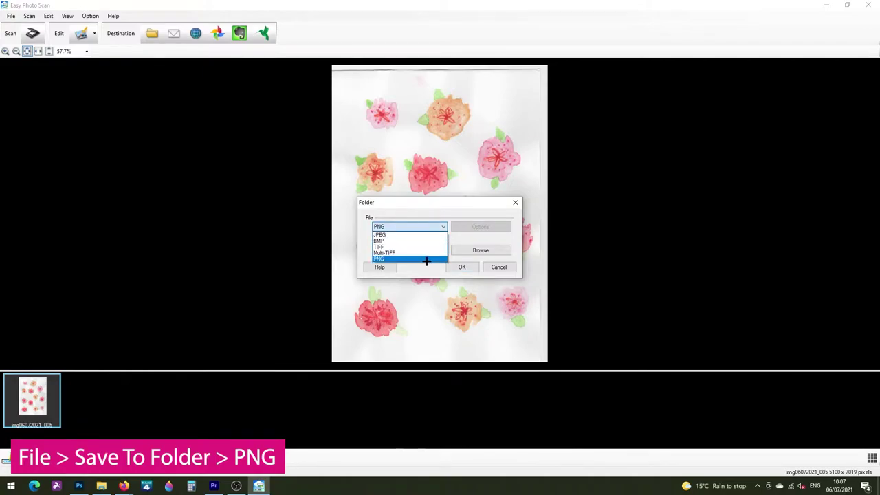
{"action": "left_click", "coordinate": [426, 260]}
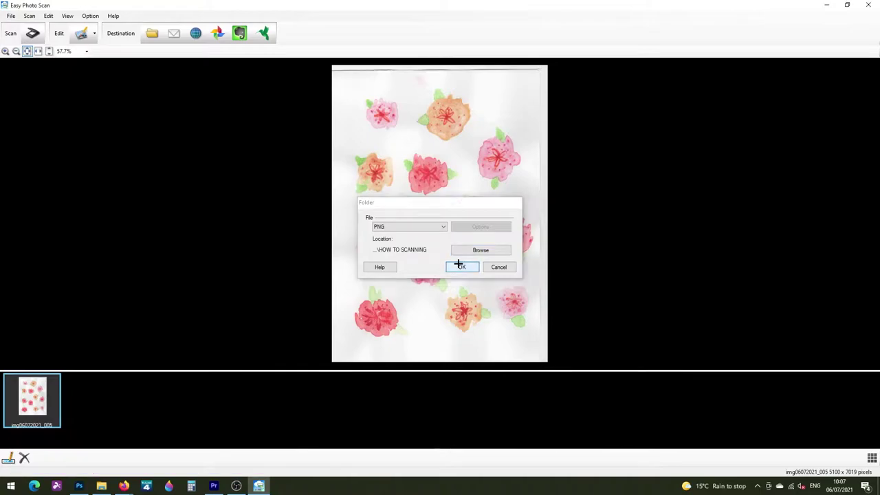
{"action": "left_click", "coordinate": [459, 266]}
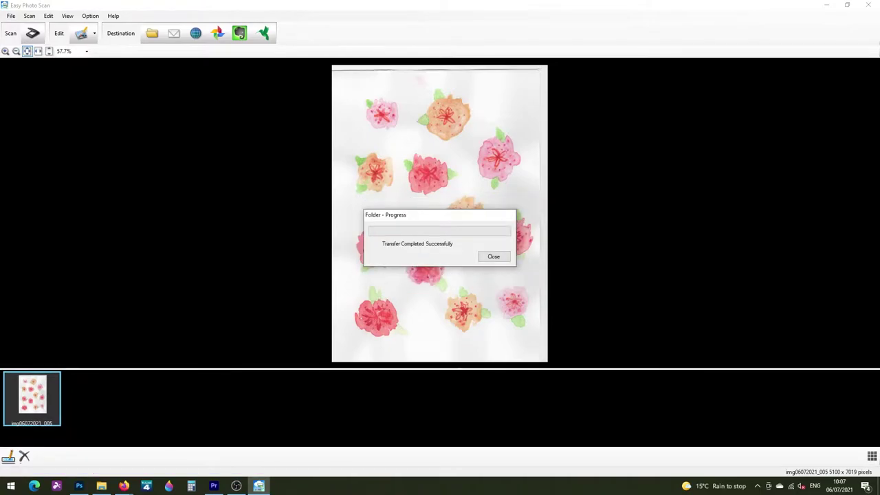
{"action": "left_click", "coordinate": [498, 254]}
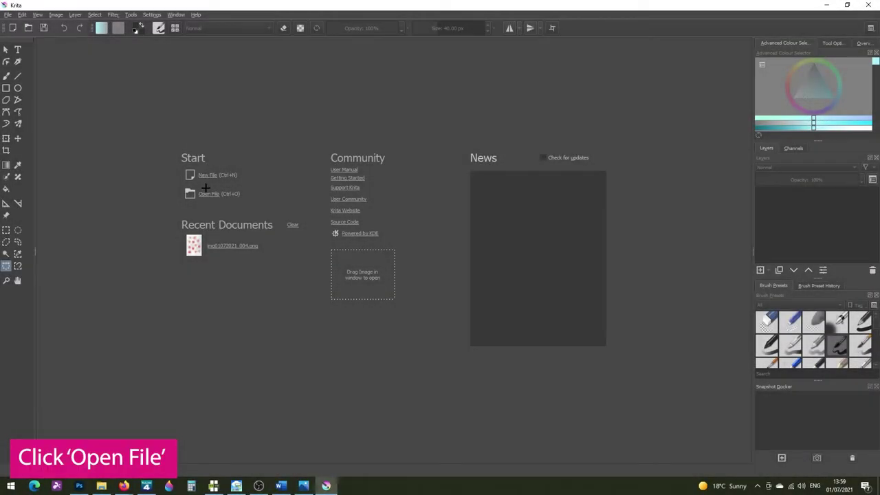
Step: Switch to Krita and open the scanned image img01072021_004 from the HOW TO SCANNING ARTWORK folder
{"action": "left_click", "coordinate": [206, 191]}
{"action": "left_click", "coordinate": [124, 78]}
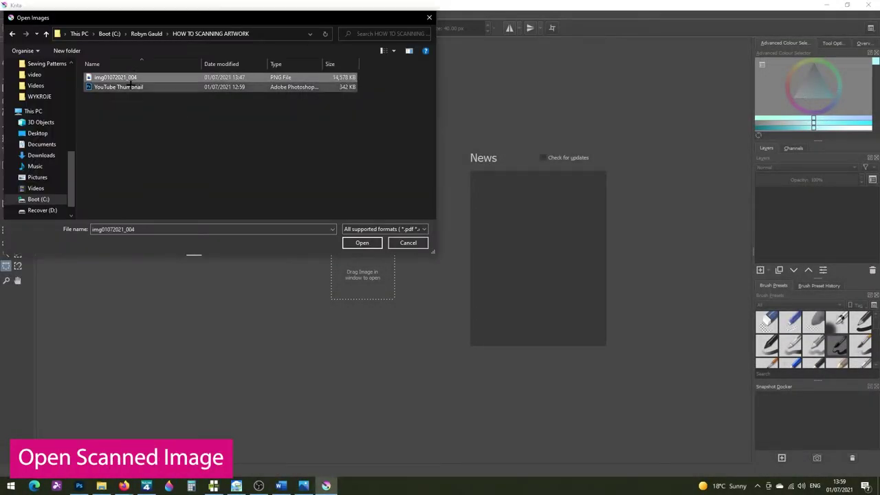
{"action": "left_click", "coordinate": [358, 245]}
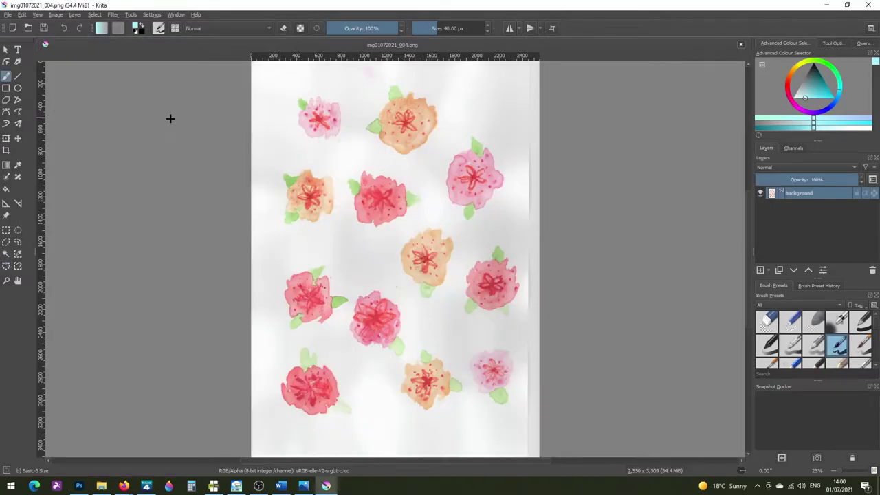
Step: Rotate the whole image 90° to the right
{"action": "left_click", "coordinate": [57, 15]}
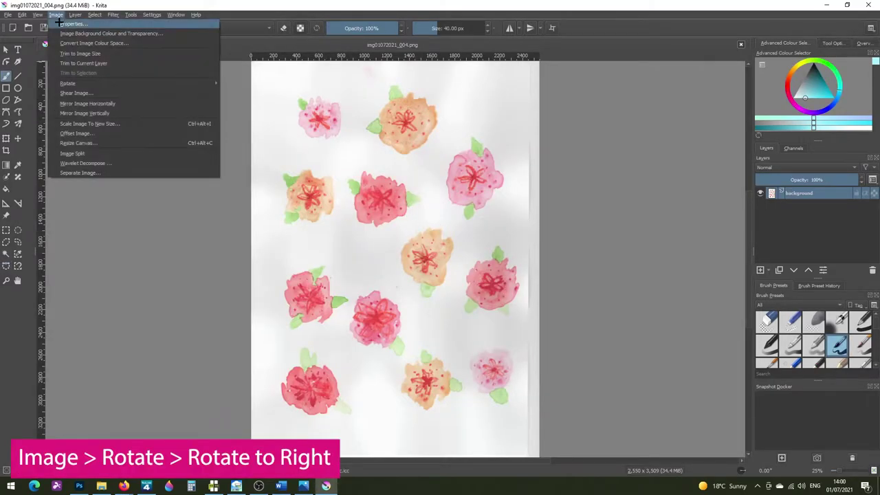
{"action": "mouse_move", "coordinate": [86, 83]}
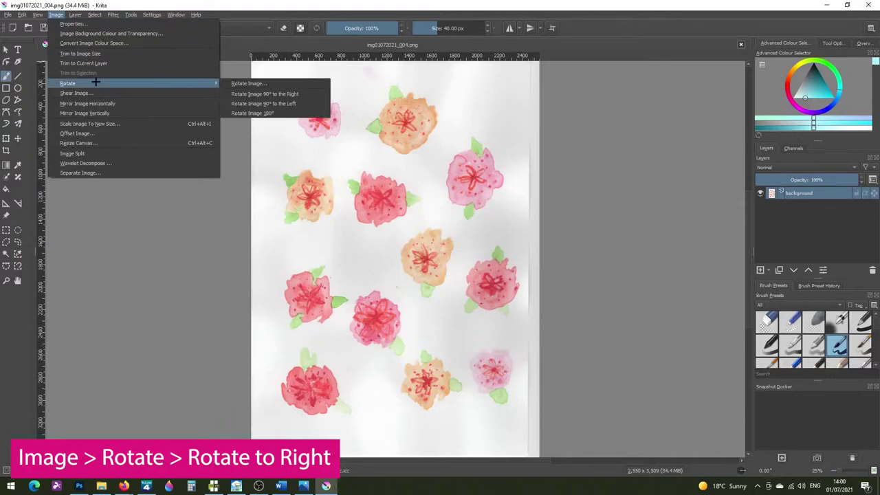
{"action": "left_click", "coordinate": [264, 94]}
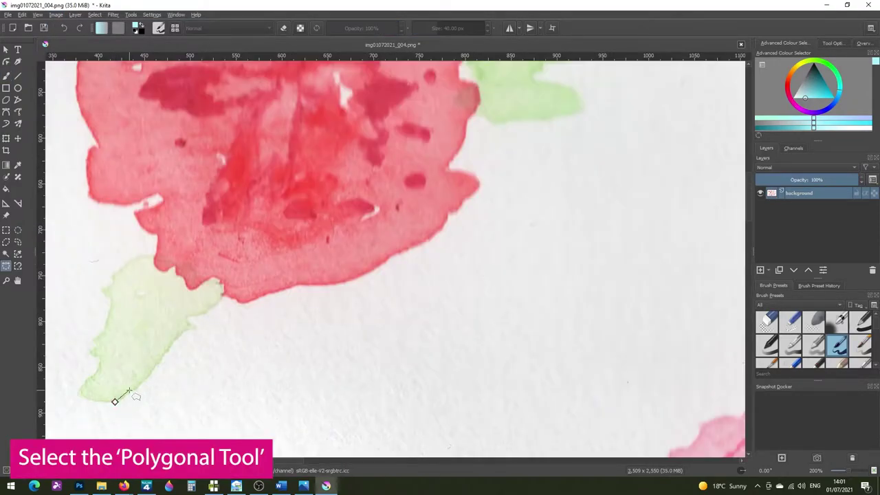
Step: Trace the red flower and its leaves in the upper-left area of the artwork with a closed polygonal selection
{"action": "left_click", "coordinate": [115, 402]}
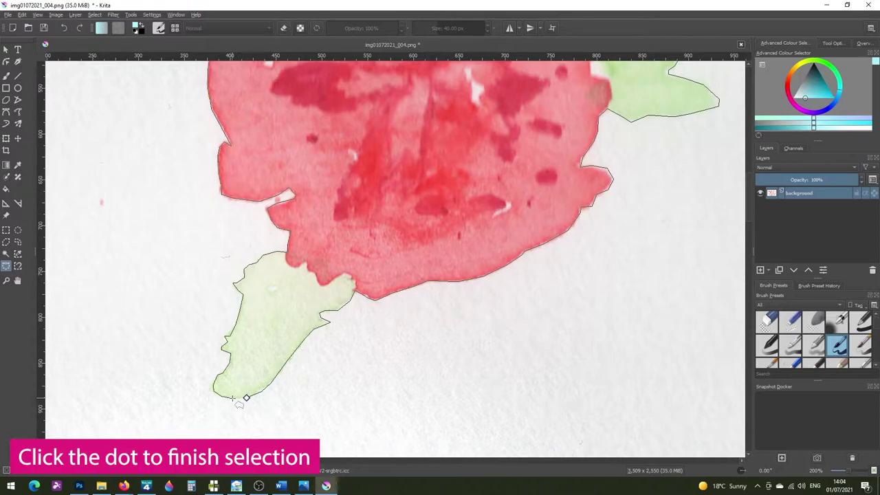
{"action": "left_click", "coordinate": [246, 398]}
{"action": "key", "text": "minus"}
{"action": "key", "text": "minus"}
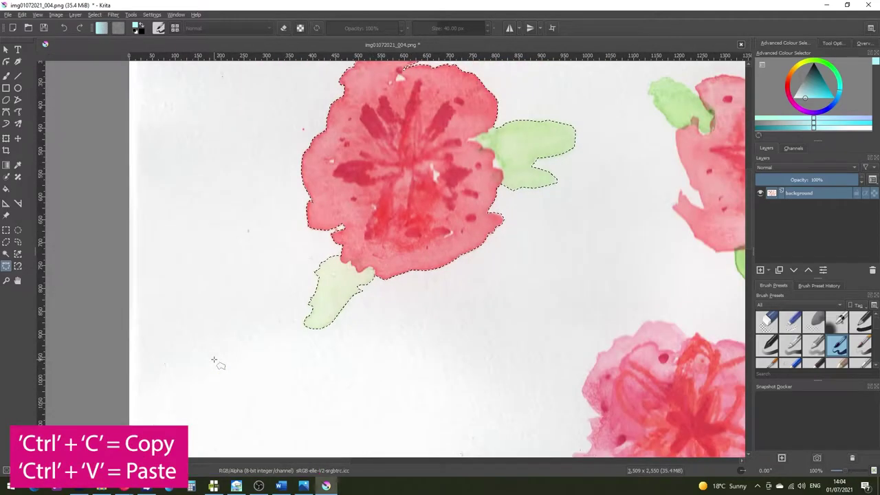
Step: Copy the selected red flower, paste it onto a new layer and hide the background layer
{"action": "left_click_drag", "start_coordinate": [428, 231], "coordinate": [396, 319]}
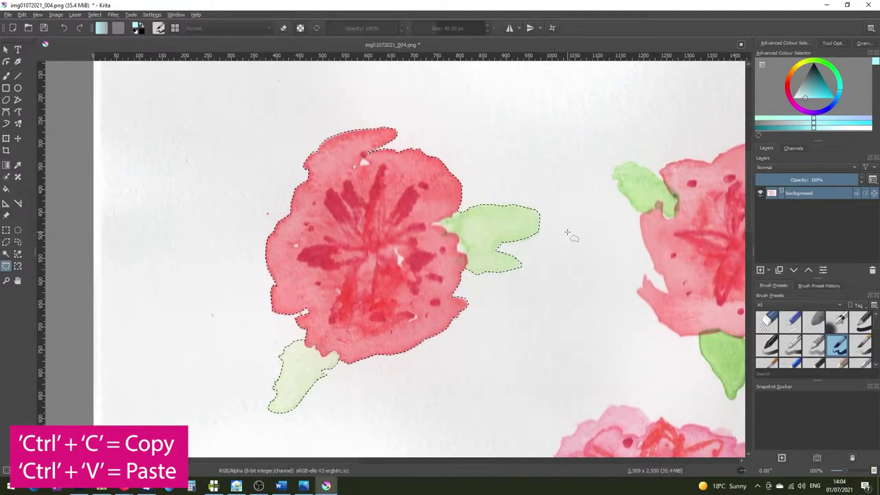
{"action": "key", "text": "ctrl+v"}
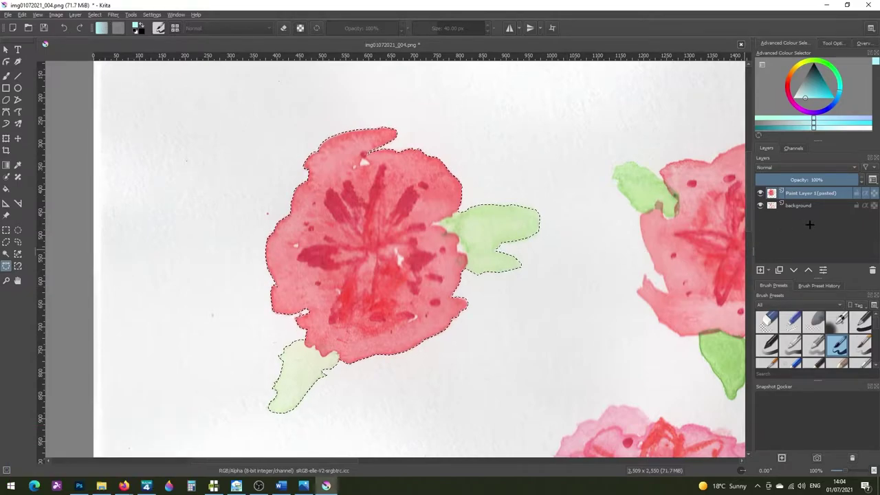
{"action": "left_click", "coordinate": [759, 205]}
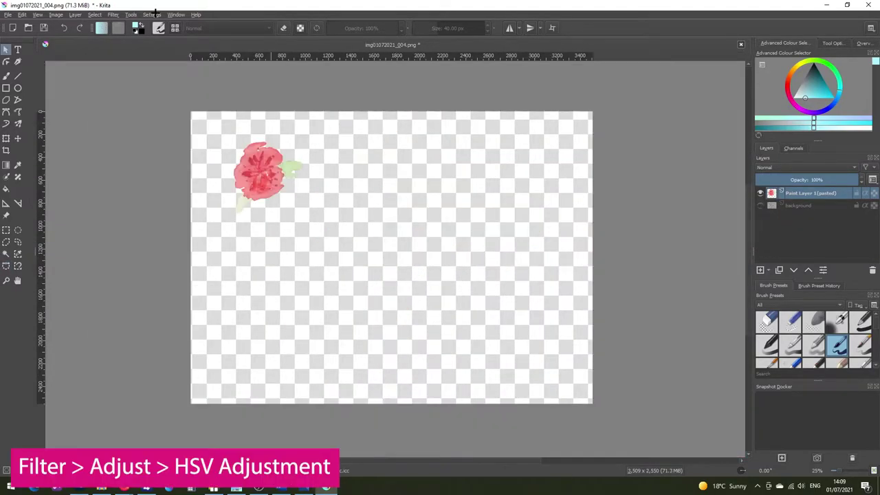
Step: Apply an HSV/HSL adjustment to the pasted red flower layer with saturation 20 and lightness -9
{"action": "left_click", "coordinate": [113, 15]}
{"action": "mouse_move", "coordinate": [148, 43]}
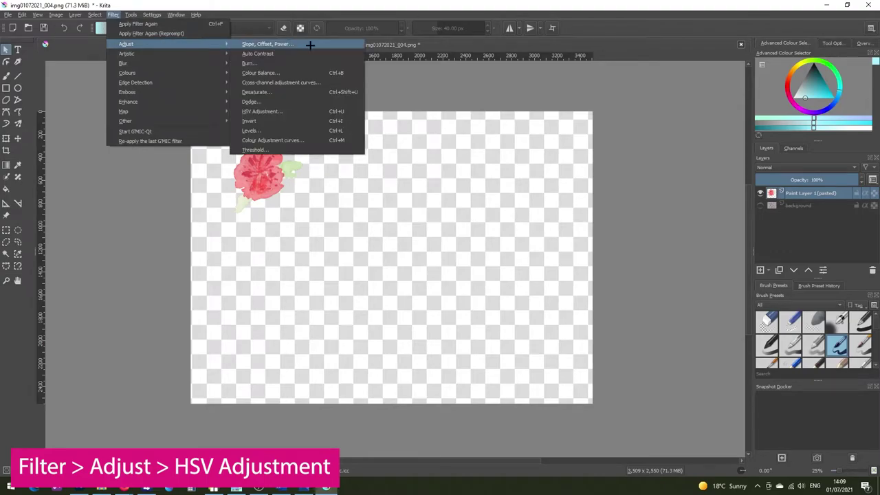
{"action": "left_click", "coordinate": [306, 111]}
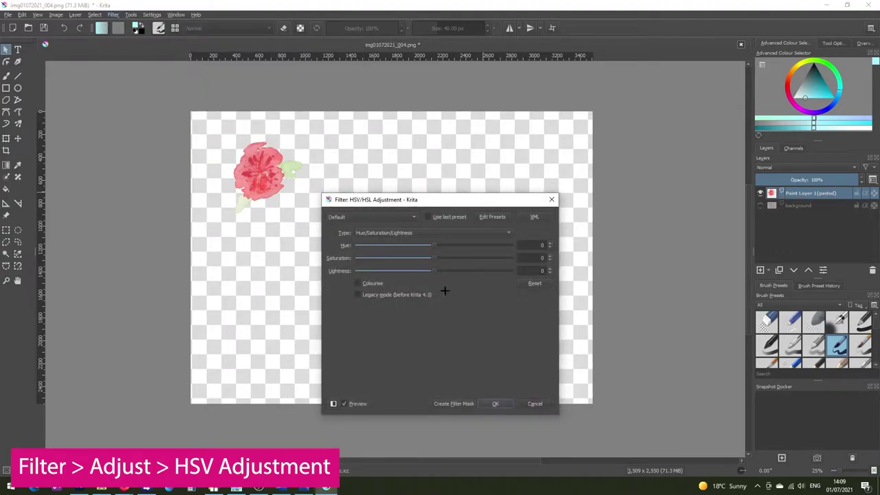
{"action": "left_click_drag", "start_coordinate": [462, 202], "coordinate": [686, 209]}
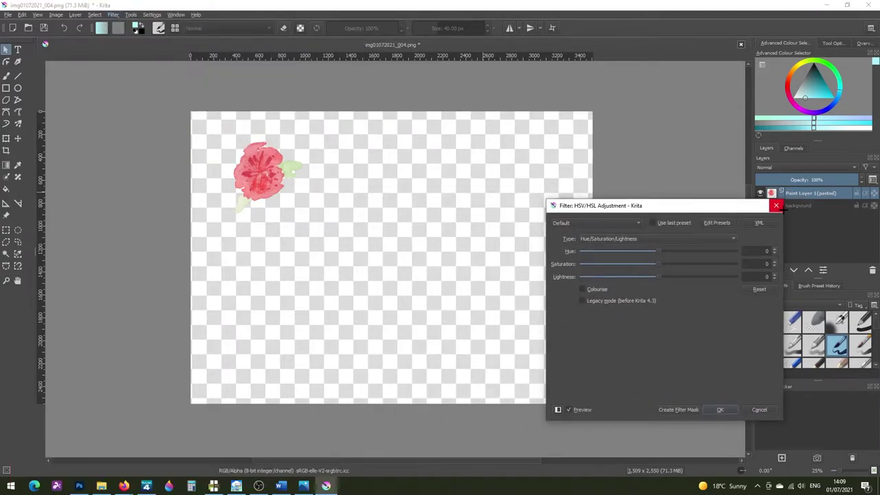
{"action": "left_click_drag", "start_coordinate": [652, 261], "coordinate": [654, 283]}
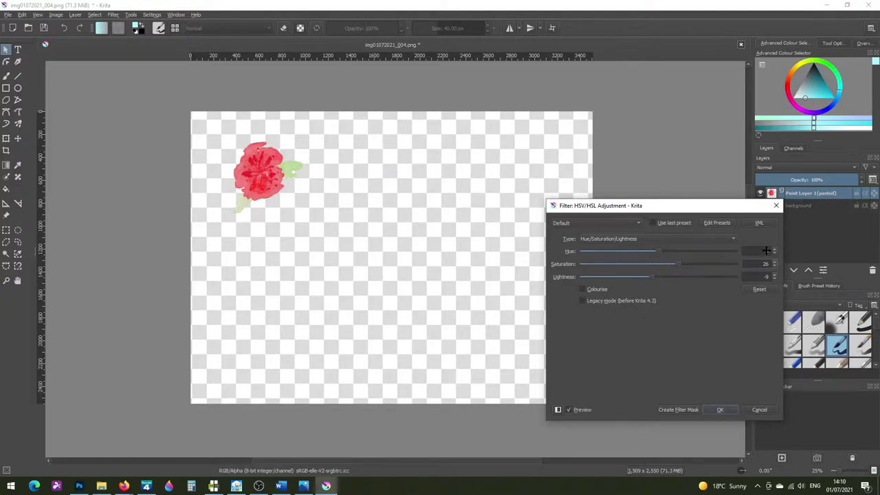
{"action": "key", "text": "Down"}
{"action": "key", "text": "Down"}
{"action": "key", "text": "Down"}
{"action": "key", "text": "Down"}
{"action": "key", "text": "Down"}
{"action": "left_click_drag", "start_coordinate": [657, 275], "coordinate": [663, 277]}
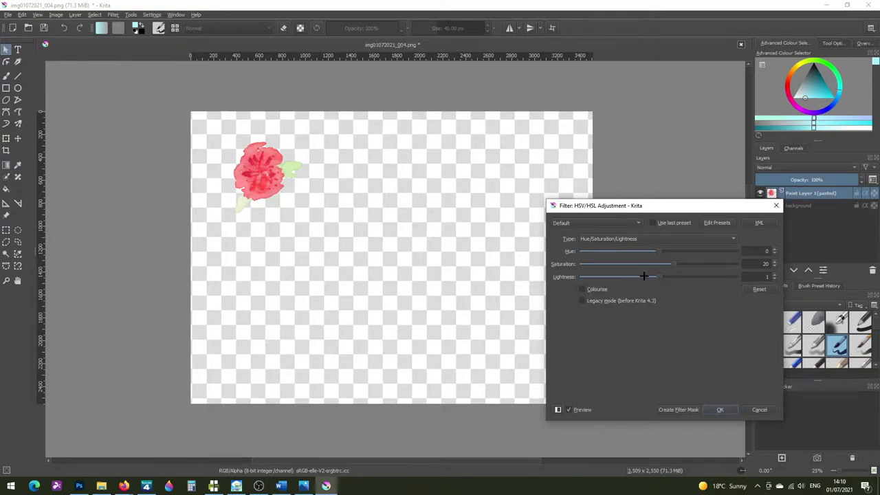
{"action": "left_click", "coordinate": [646, 277]}
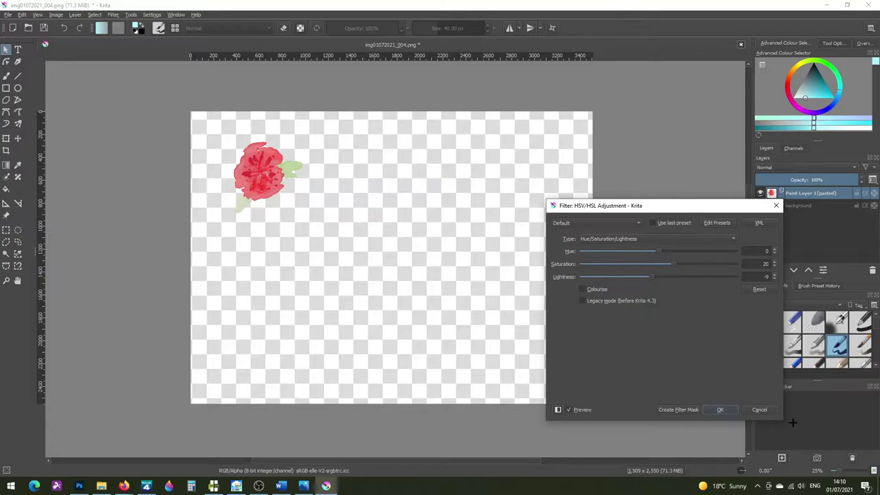
{"action": "left_click", "coordinate": [717, 410]}
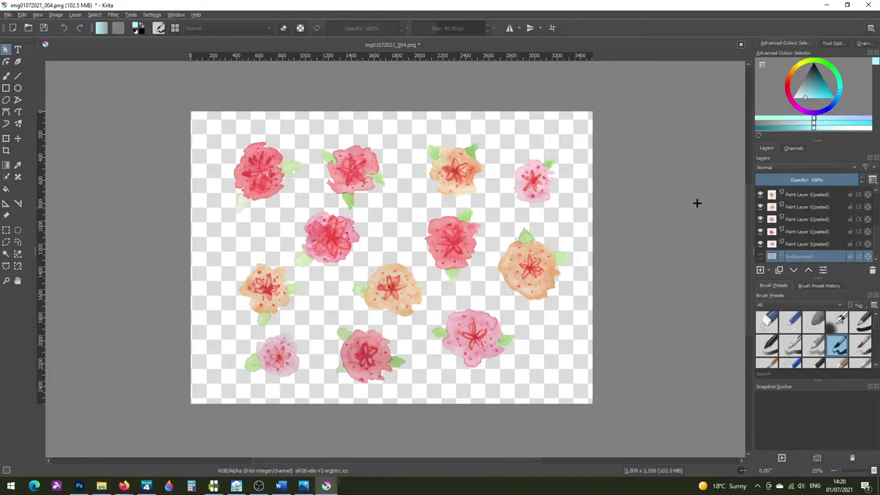
Step: Toggle the visibility of the two lowest pasted flower layers off and on to check which flower each contains
{"action": "left_click", "coordinate": [760, 244]}
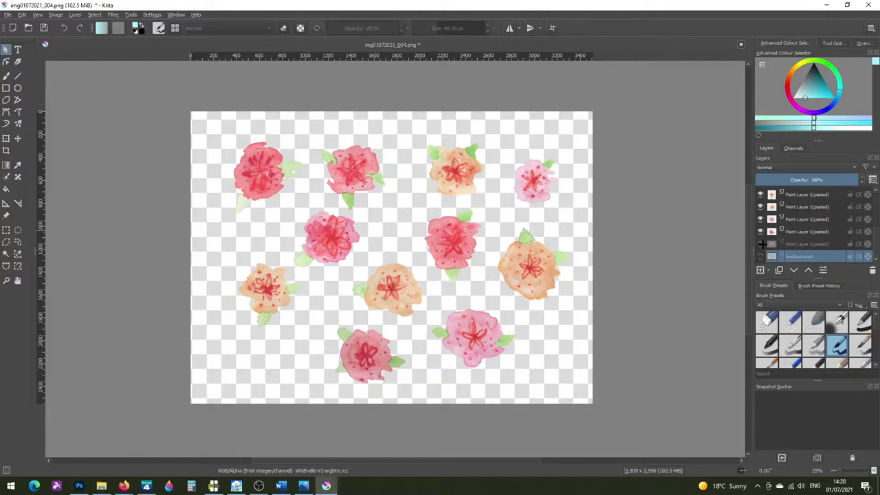
{"action": "left_click", "coordinate": [760, 232]}
{"action": "left_click", "coordinate": [760, 231]}
{"action": "left_click", "coordinate": [760, 244]}
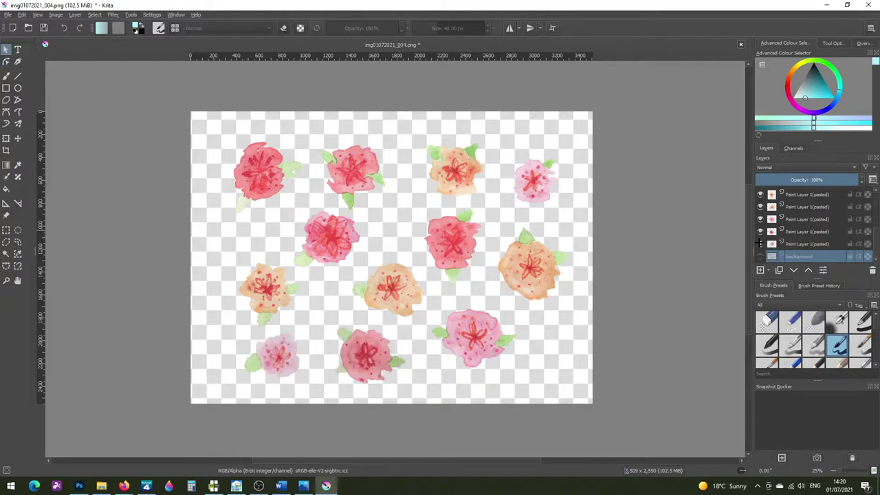
Step: Apply an HSV/HSL adjustment to the topmost pasted layer, the upper-left red flower, with saturation 20 and lightness -5
{"action": "scroll", "coordinate": [807, 242], "scroll_direction": "up", "scroll_amount": 1}
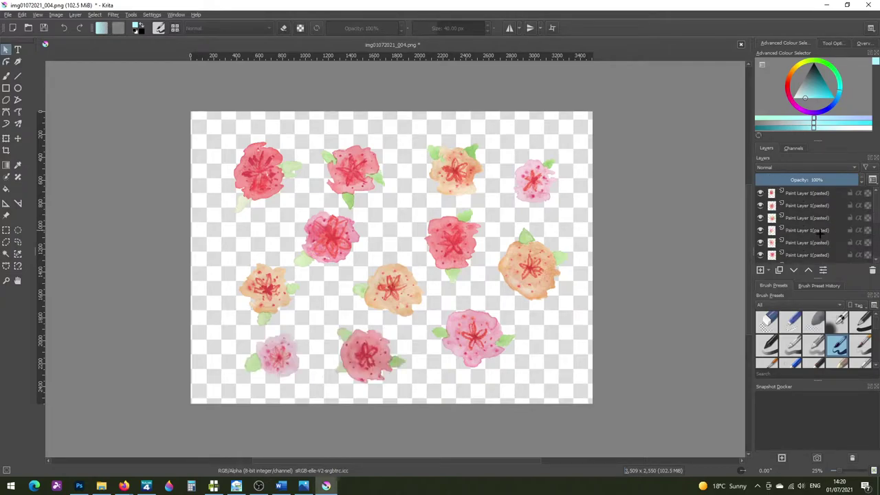
{"action": "left_click", "coordinate": [807, 193]}
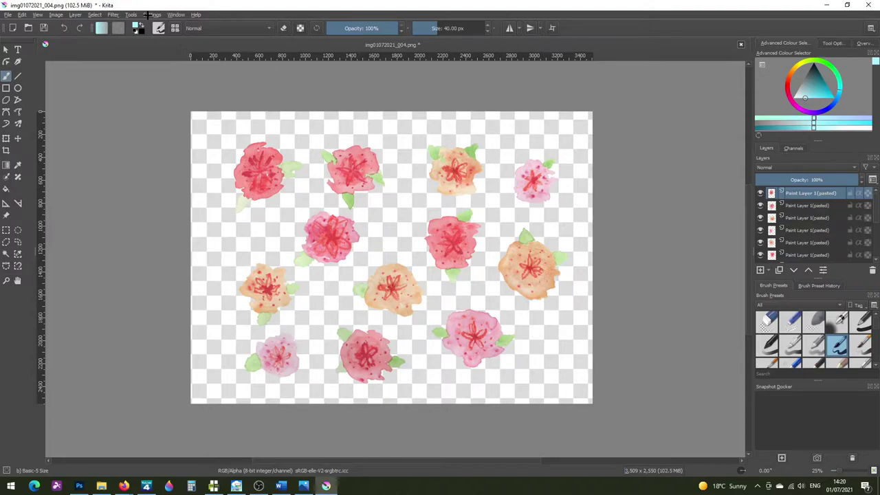
{"action": "left_click", "coordinate": [113, 15]}
{"action": "mouse_move", "coordinate": [145, 44]}
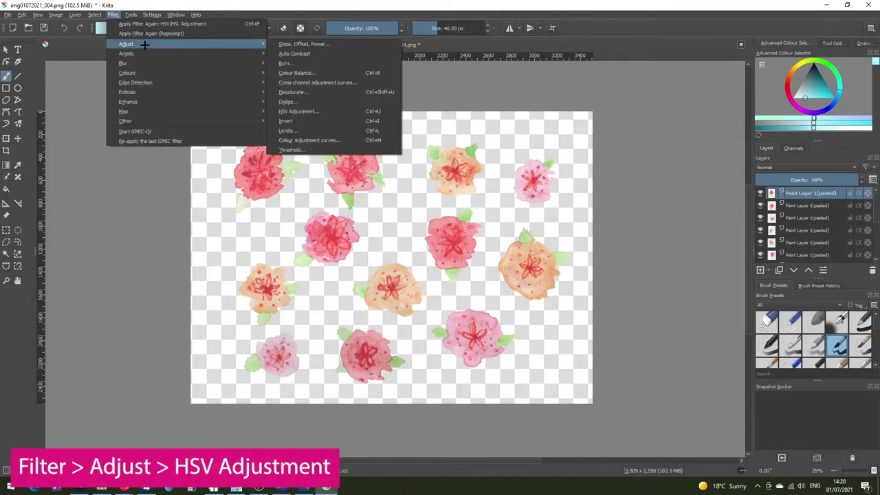
{"action": "left_click", "coordinate": [297, 111]}
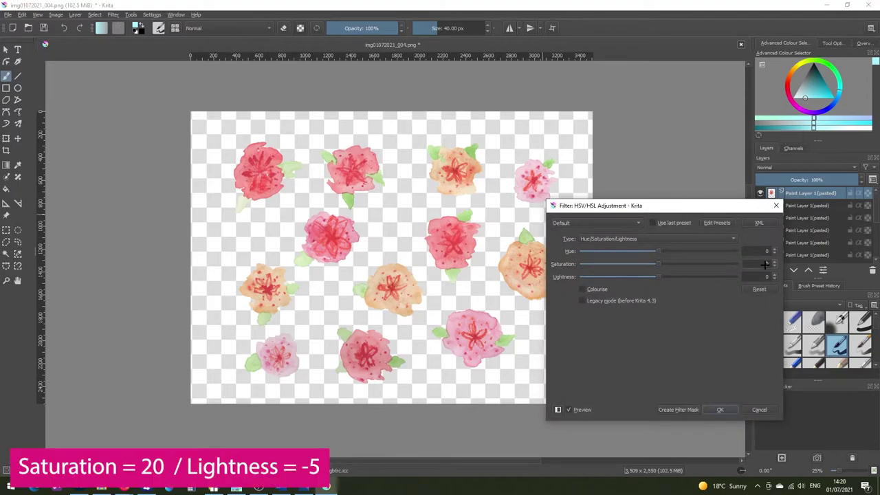
{"action": "type", "text": "20"}
{"action": "left_click", "coordinate": [766, 277]}
{"action": "type", "text": "-5"}
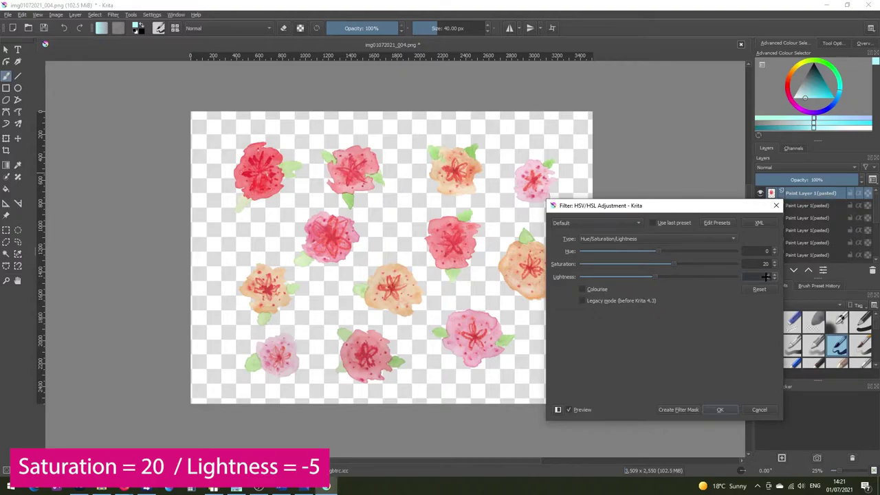
{"action": "left_click", "coordinate": [721, 409]}
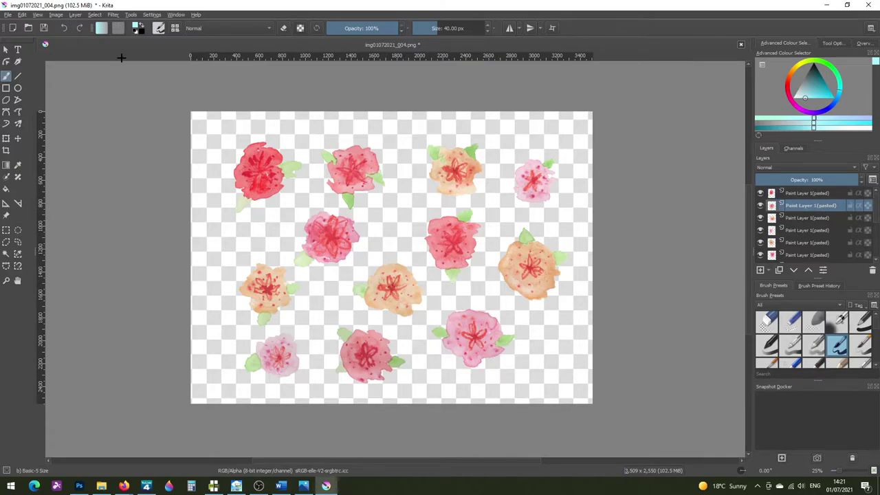
Step: Apply an HSV/HSL adjustment to the second pasted layer from the top, with saturation 20 and lightness 3
{"action": "left_click", "coordinate": [114, 10]}
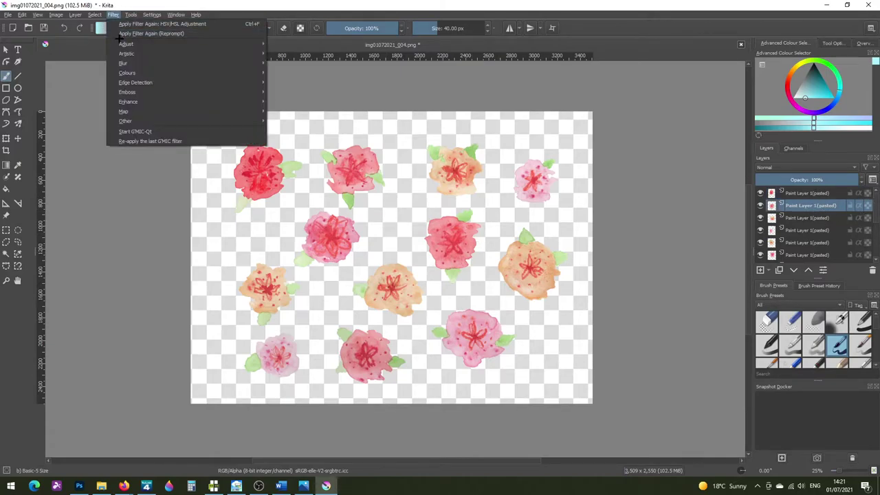
{"action": "mouse_move", "coordinate": [124, 43]}
{"action": "left_click", "coordinate": [289, 111]}
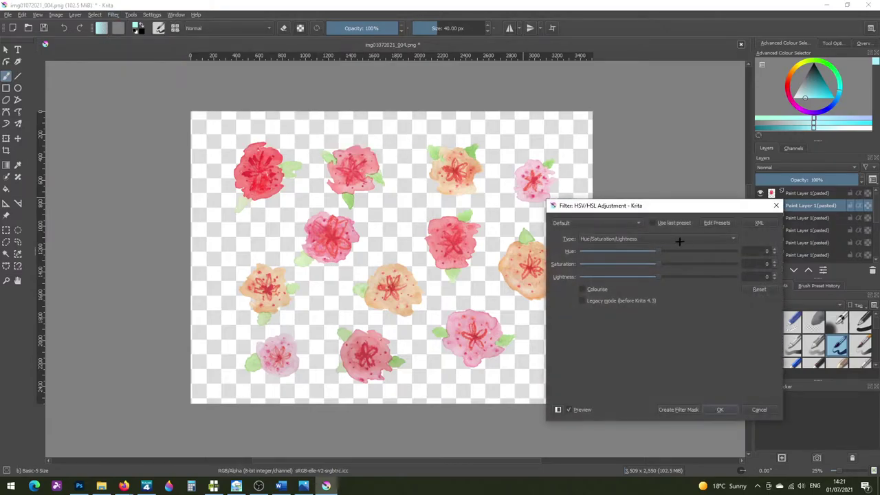
{"action": "type", "text": "20"}
{"action": "key", "text": "Tab"}
{"action": "type", "text": "3"}
{"action": "key", "text": "Return"}
Step: Apply an HSV/HSL adjustment to the third pasted layer, the orange flower in the artwork's top row
{"action": "key", "text": "Page_Down"}
{"action": "left_click", "coordinate": [113, 14]}
{"action": "mouse_move", "coordinate": [124, 43]}
{"action": "left_click", "coordinate": [323, 109]}
{"action": "key", "text": "Return"}
{"action": "key", "text": "ctrl+u"}
{"action": "key", "text": "Return"}
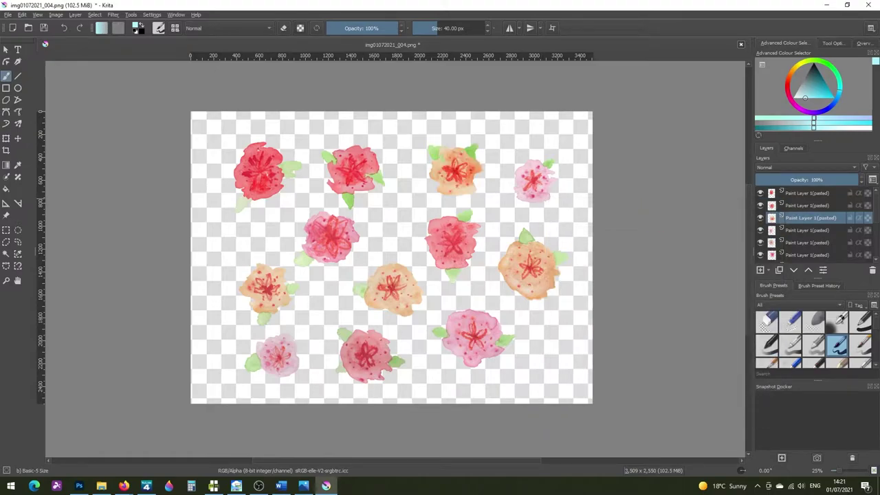
Step: Apply an HSV/HSL adjustment to each remaining pasted flower layer in turn, down to the one directly above the background
{"action": "key", "text": "Page_Down"}
{"action": "key", "text": "ctrl+u"}
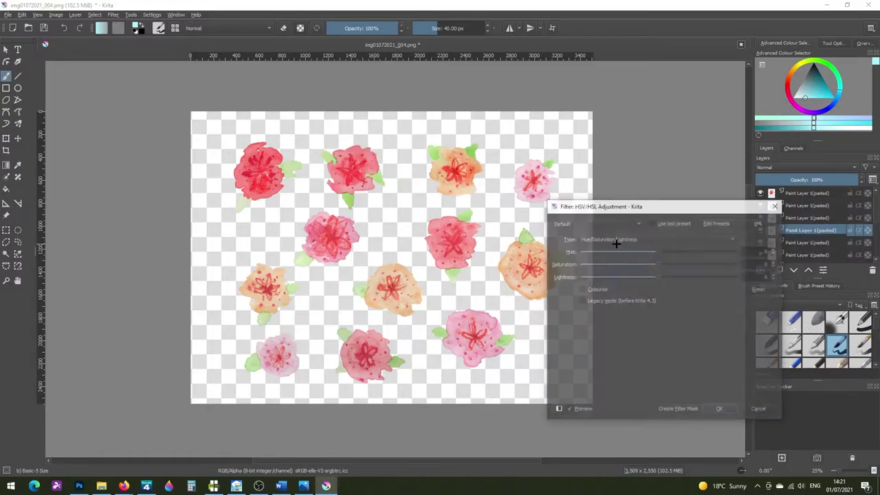
{"action": "key", "text": "Return"}
{"action": "key", "text": "Page_Down"}
{"action": "key", "text": "ctrl+u"}
{"action": "key", "text": "Return"}
{"action": "key", "text": "Page_Down"}
{"action": "key", "text": "ctrl+u"}
{"action": "key", "text": "Return"}
{"action": "key", "text": "Page_Down"}
{"action": "key", "text": "ctrl+u"}
{"action": "key", "text": "Return"}
{"action": "key", "text": "Page_Down"}
{"action": "key", "text": "ctrl+u"}
{"action": "key", "text": "Return"}
{"action": "key", "text": "Page_Down"}
{"action": "key", "text": "ctrl+u"}
{"action": "key", "text": "Return"}
{"action": "key", "text": "Page_Down"}
{"action": "key", "text": "ctrl+u"}
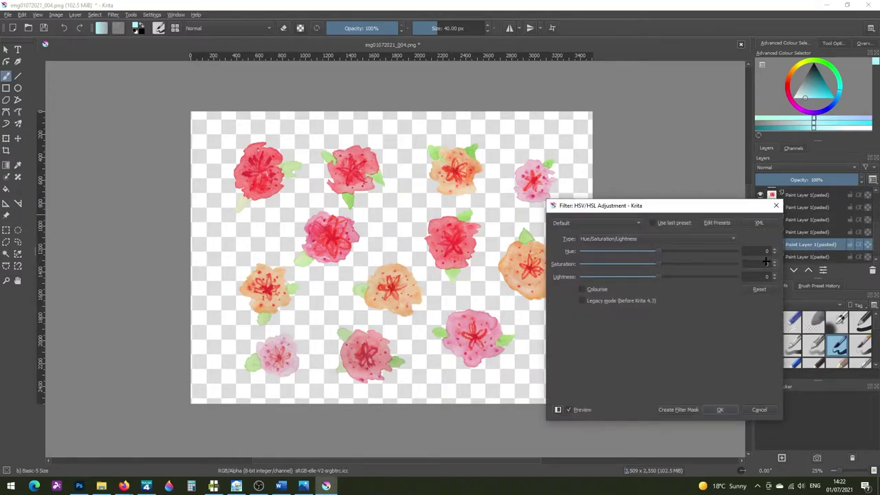
{"action": "key", "text": "Return"}
{"action": "key", "text": "Page_Down"}
{"action": "key", "text": "ctrl+u"}
{"action": "key", "text": "Return"}
{"action": "key", "text": "Page_Down"}
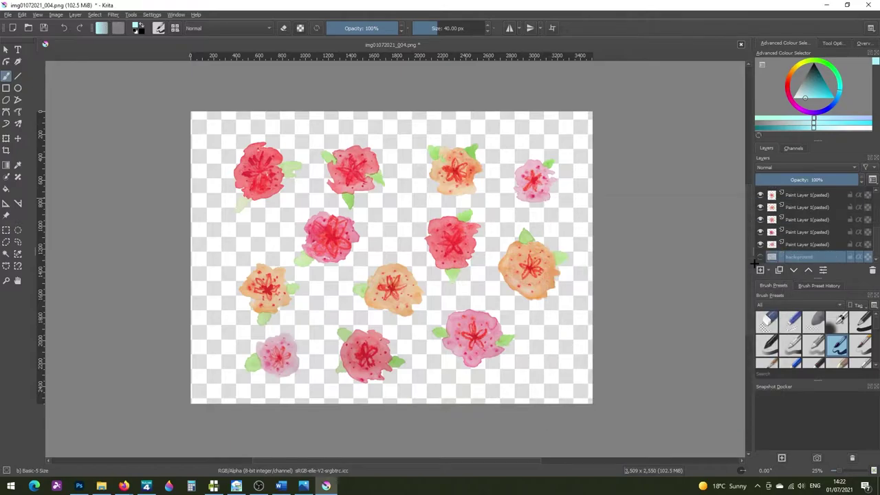
Step: Select the topmost pasted layer and move its red flower slightly left and down on the canvas
{"action": "key", "text": "Page_Up"}
{"action": "key", "text": "Page_Up"}
{"action": "key", "text": "Page_Up"}
{"action": "key", "text": "Page_Up"}
{"action": "key", "text": "Page_Up"}
{"action": "key", "text": "Page_Up"}
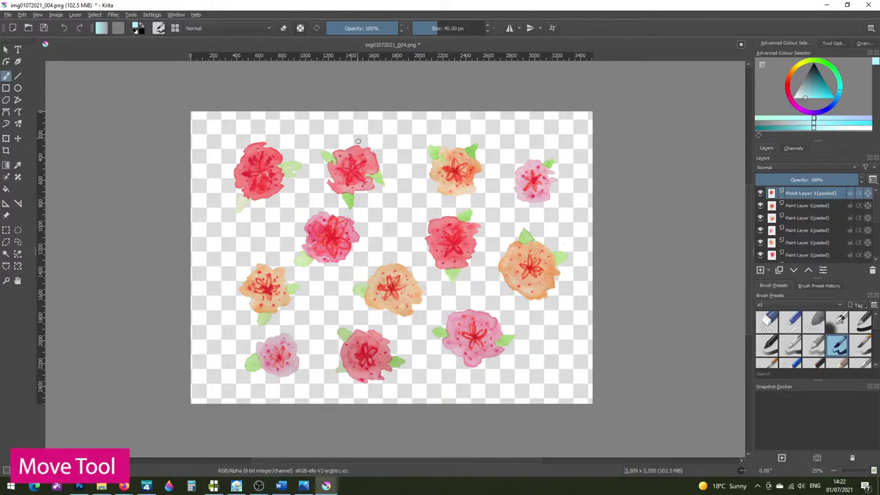
{"action": "left_click", "coordinate": [18, 139]}
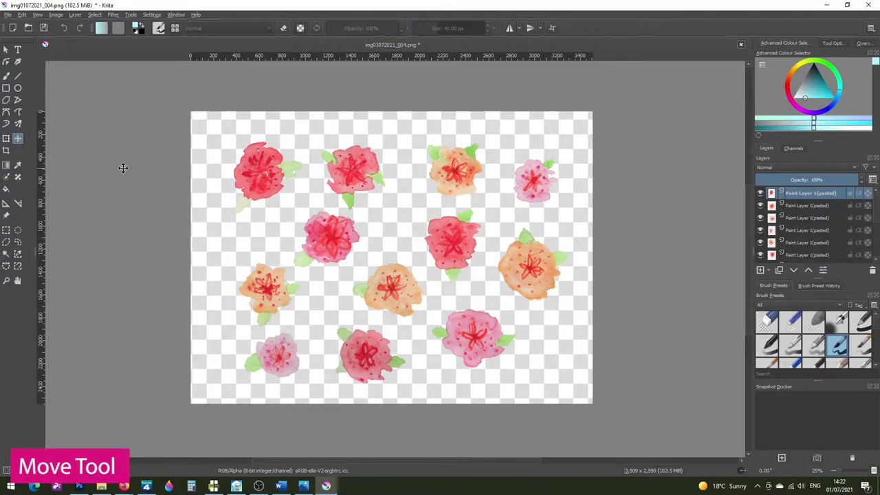
{"action": "mouse_move", "coordinate": [268, 178]}
{"action": "left_mouse_down"}
{"action": "mouse_move", "coordinate": [231, 143]}
{"action": "mouse_move", "coordinate": [264, 170]}
{"action": "left_mouse_up"}
{"action": "left_click_drag", "start_coordinate": [128, 178], "coordinate": [127, 182]}
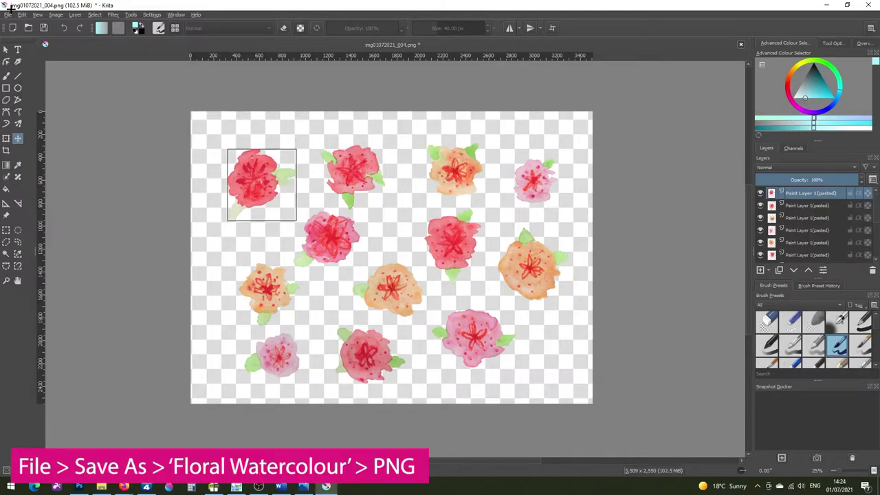
Step: Save the artwork as a PNG image named Floral Watercolour, keeping the default export options
{"action": "left_click", "coordinate": [8, 14]}
{"action": "left_click", "coordinate": [31, 63]}
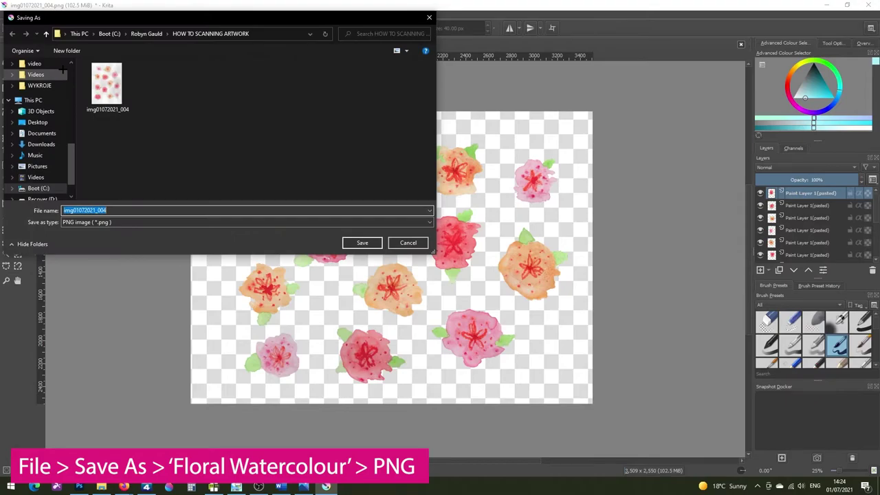
{"action": "type", "text": "Floral Watercolour"}
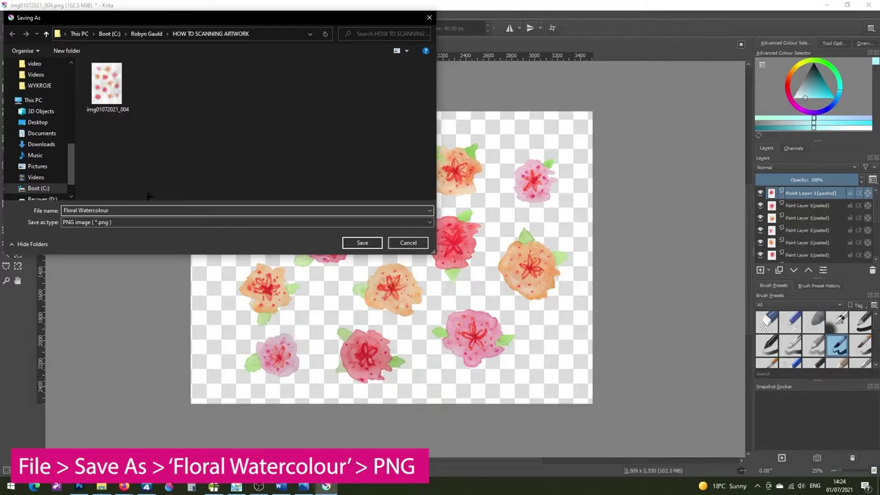
{"action": "left_click", "coordinate": [118, 222]}
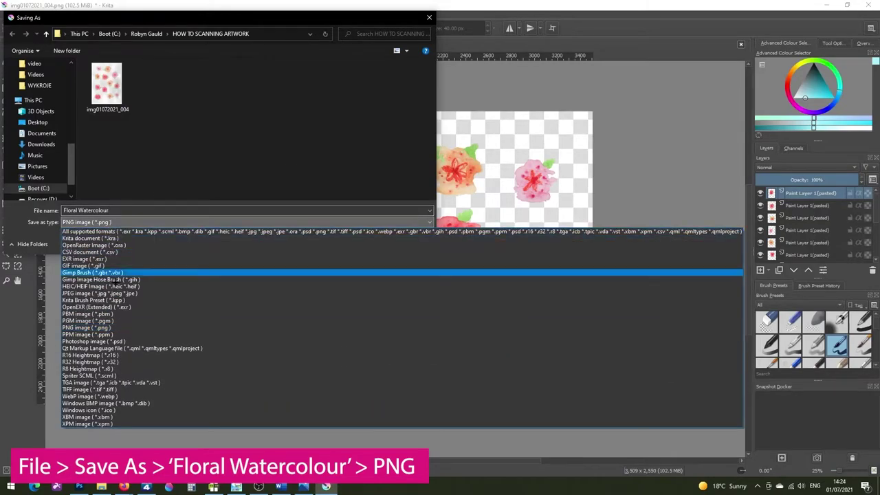
{"action": "left_click", "coordinate": [112, 326]}
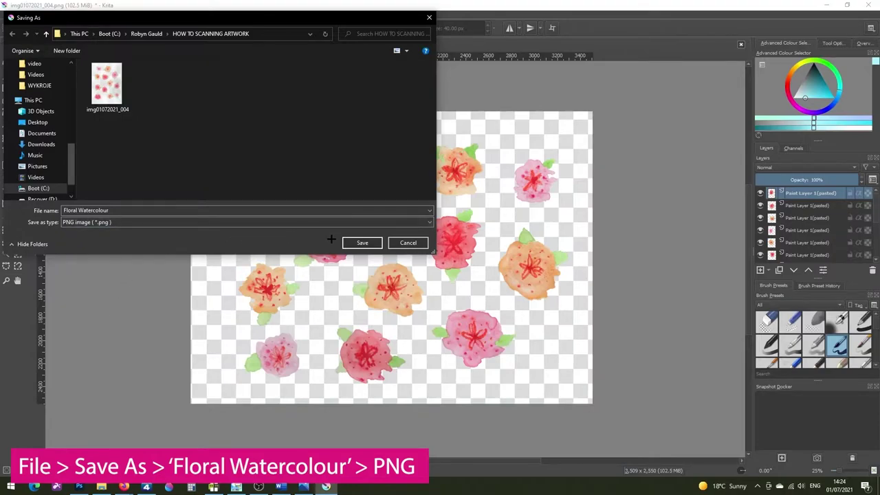
{"action": "left_click", "coordinate": [356, 242]}
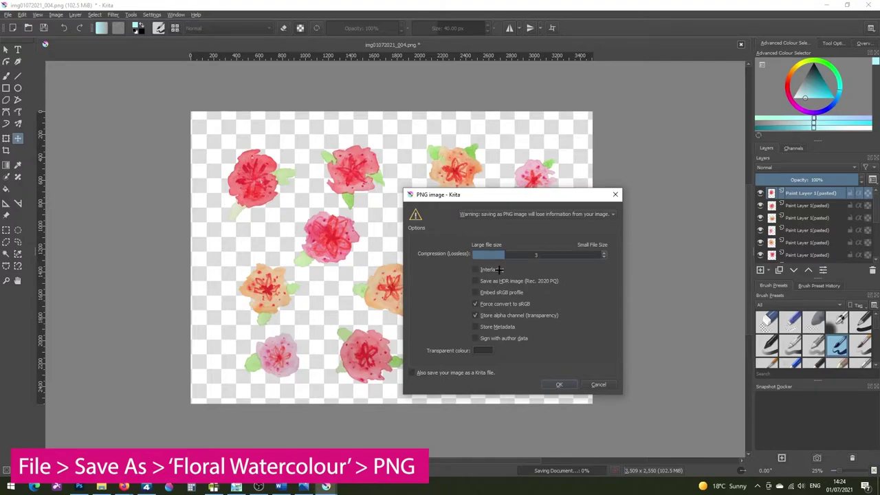
{"action": "left_click", "coordinate": [559, 385]}
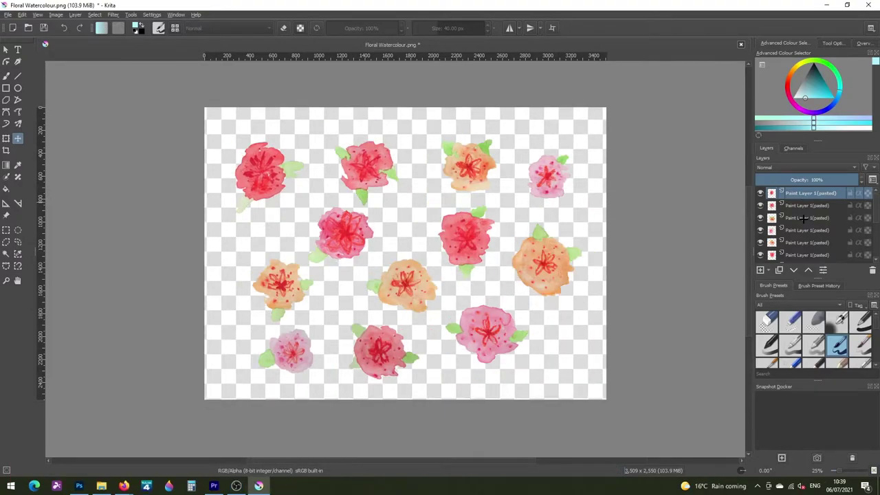
Step: Create a new document measuring 10 cm by 10 cm at 600 ppi, with width and height in centimetres
{"action": "left_click", "coordinate": [8, 14]}
{"action": "left_click", "coordinate": [20, 24]}
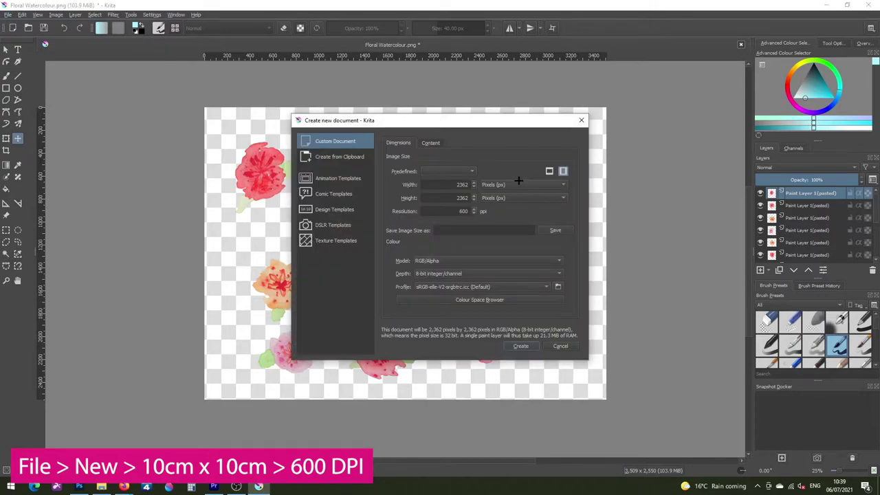
{"action": "left_click", "coordinate": [517, 184]}
{"action": "left_click", "coordinate": [505, 126]}
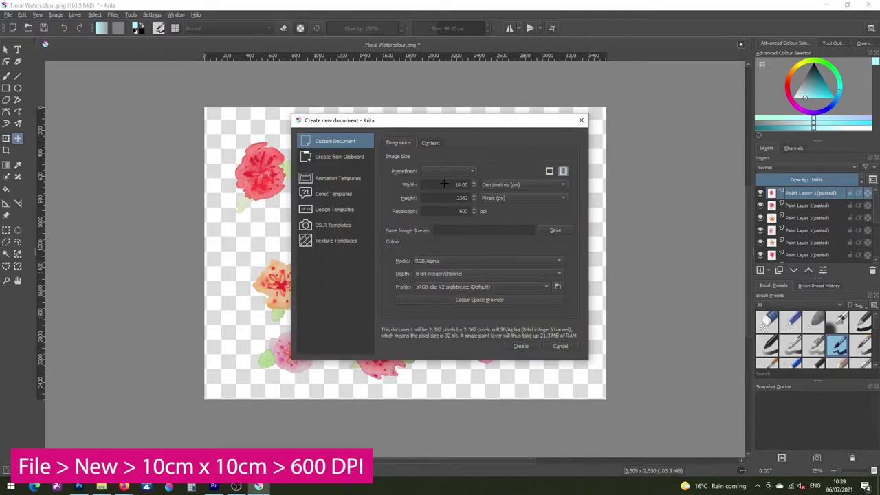
{"action": "left_click", "coordinate": [494, 197]}
{"action": "left_click", "coordinate": [505, 140]}
{"action": "left_click", "coordinate": [522, 347]}
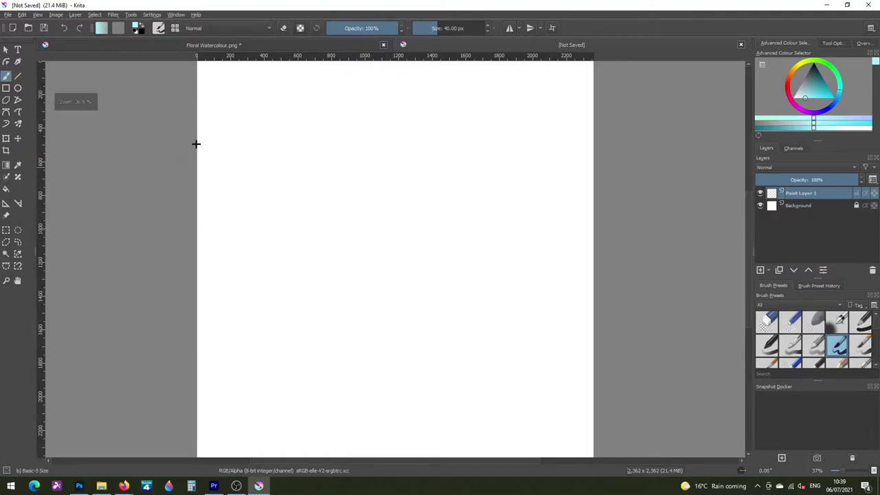
Step: Copy the topmost red flower layer from Floral Watercolour.png and paste it into the new document
{"action": "left_click", "coordinate": [234, 45]}
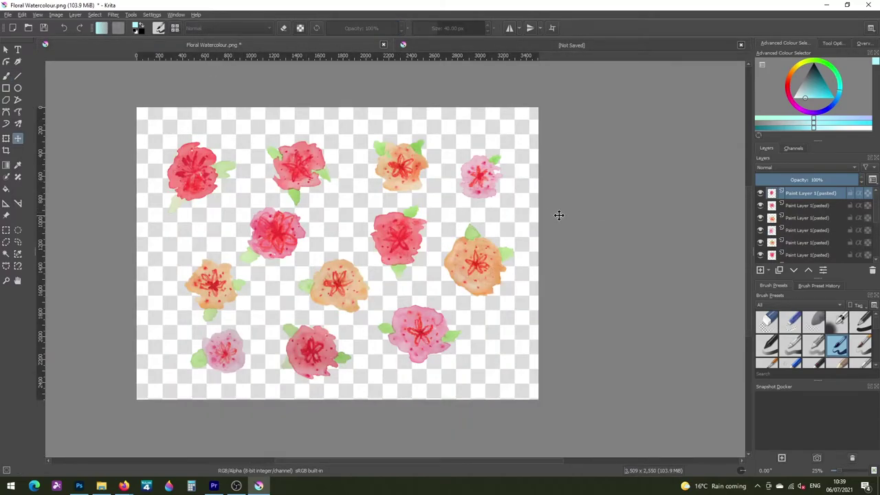
{"action": "right_click", "coordinate": [814, 193]}
{"action": "left_click", "coordinate": [789, 241]}
{"action": "left_click", "coordinate": [476, 46]}
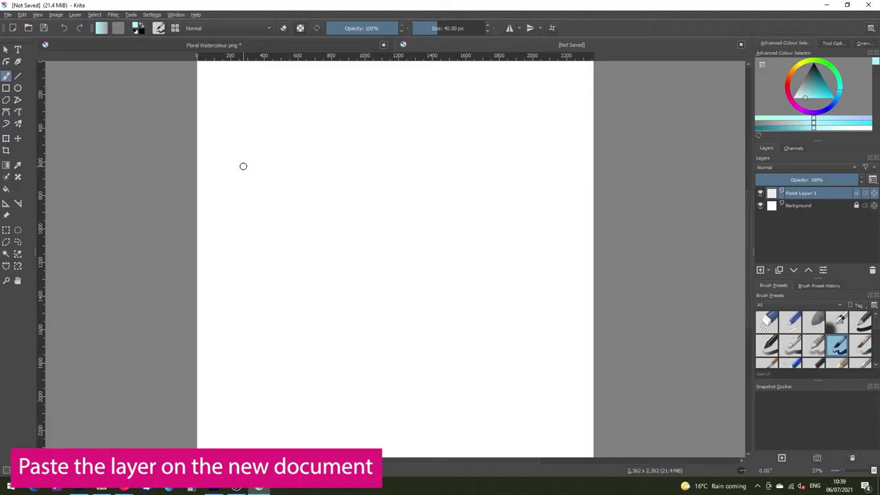
{"action": "key", "text": "ctrl+v"}
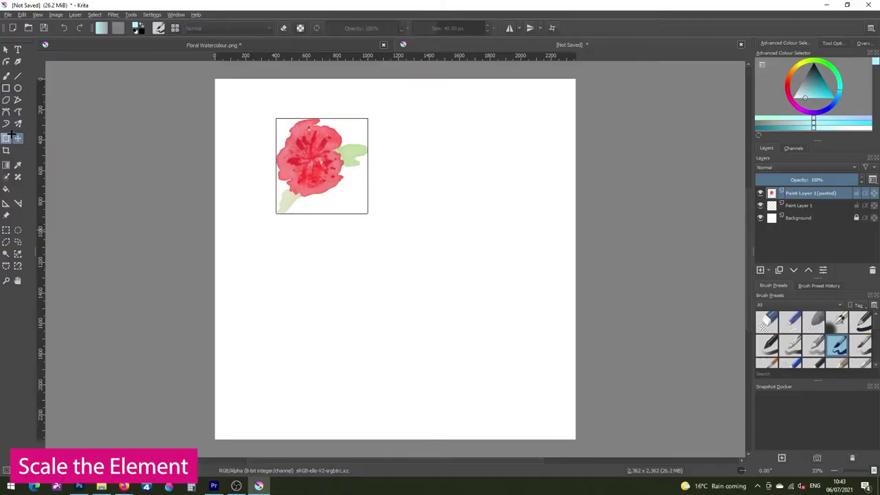
Step: Scale the pasted red flower up to about 1600 px wide and move it towards the centre of the canvas
{"action": "key", "text": "ctrl+t"}
{"action": "left_click_drag", "start_coordinate": [365, 215], "coordinate": [509, 379]}
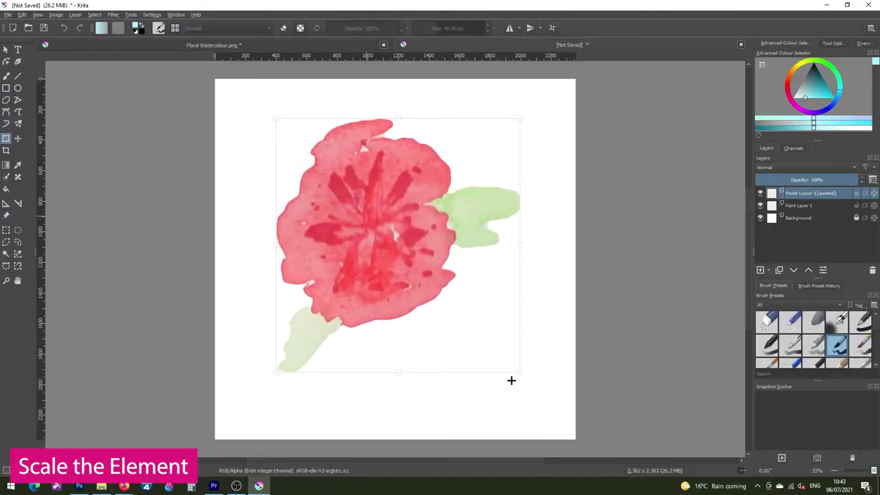
{"action": "left_click", "coordinate": [5, 49]}
{"action": "left_click", "coordinate": [394, 194]}
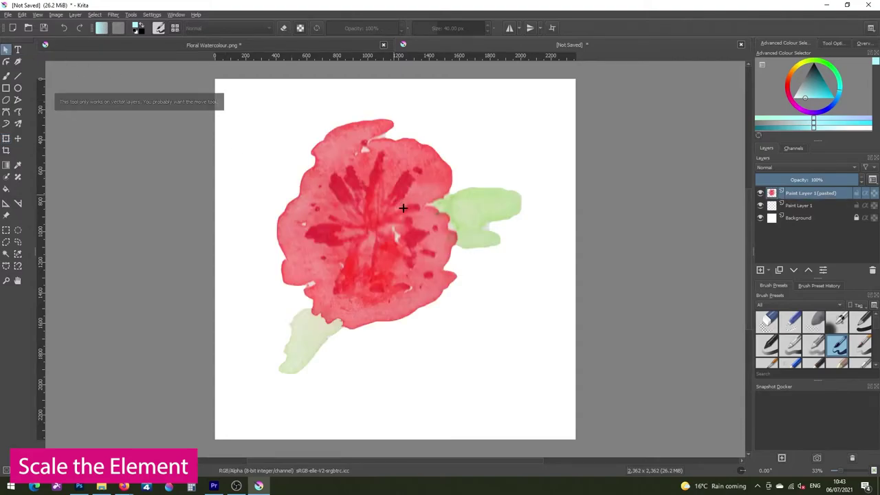
{"action": "left_click", "coordinate": [17, 138]}
{"action": "left_click_drag", "start_coordinate": [363, 229], "coordinate": [365, 236]}
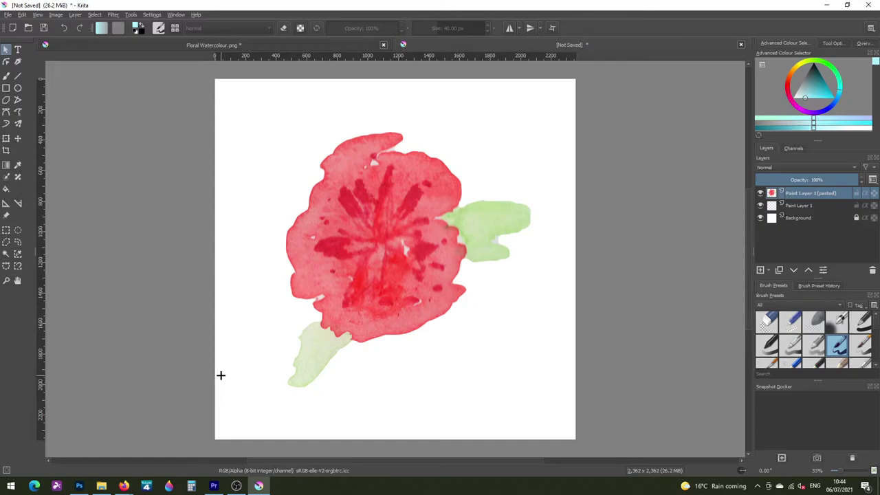
Step: Hide the background layer and save the red flower as a PNG image named "Element, 1" in the PNG ELEMENTS folder, keeping the default export options
{"action": "left_click", "coordinate": [759, 217]}
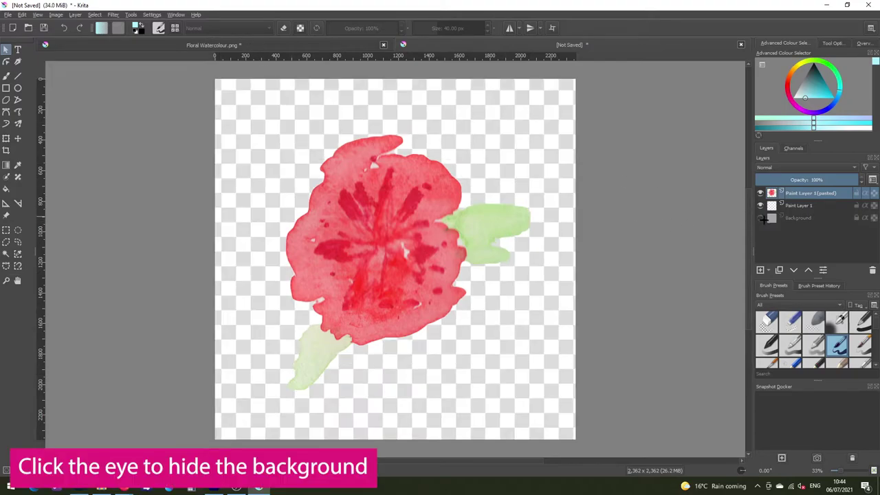
{"action": "left_click", "coordinate": [7, 14]}
{"action": "left_click", "coordinate": [26, 63]}
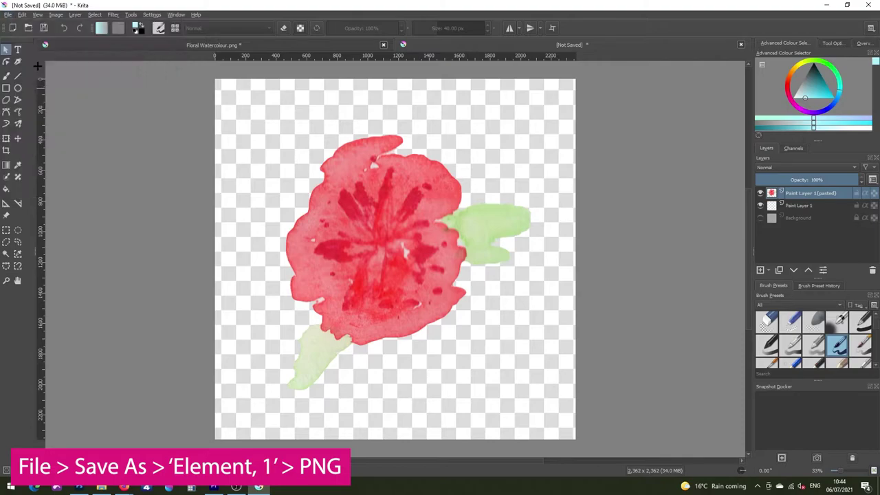
{"action": "double_click", "coordinate": [300, 80]}
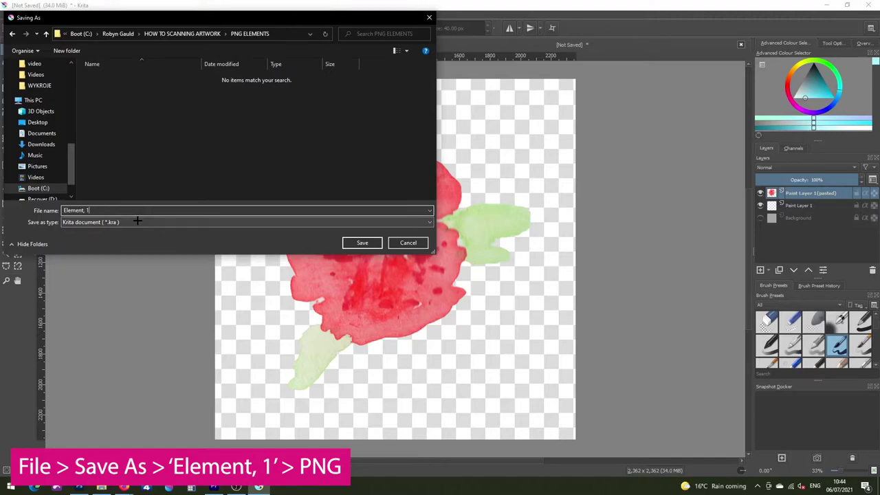
{"action": "left_click", "coordinate": [135, 222]}
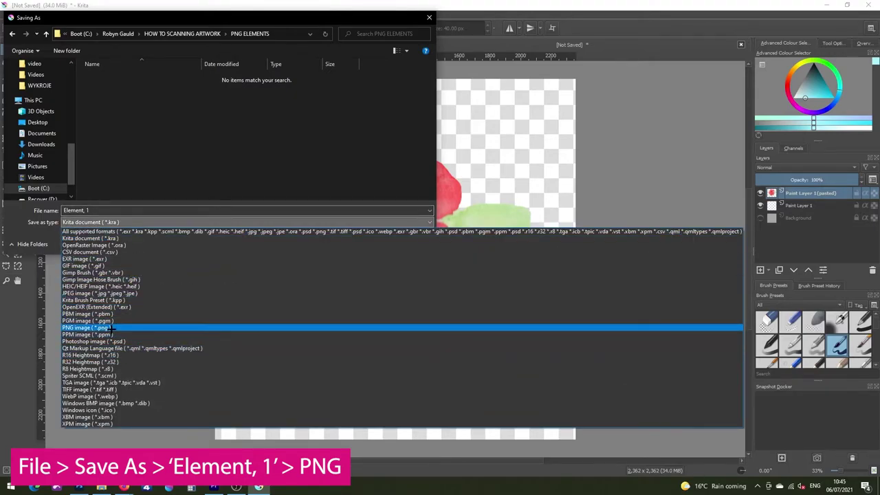
{"action": "left_click", "coordinate": [89, 327]}
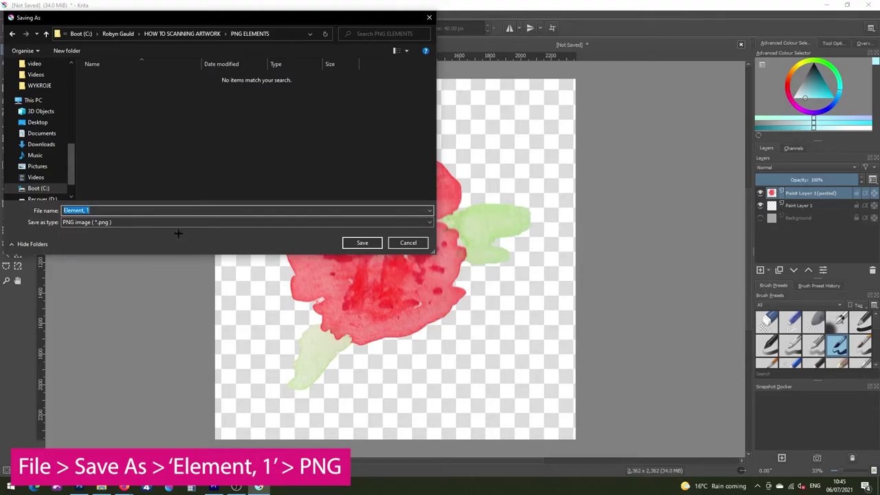
{"action": "left_click", "coordinate": [366, 242]}
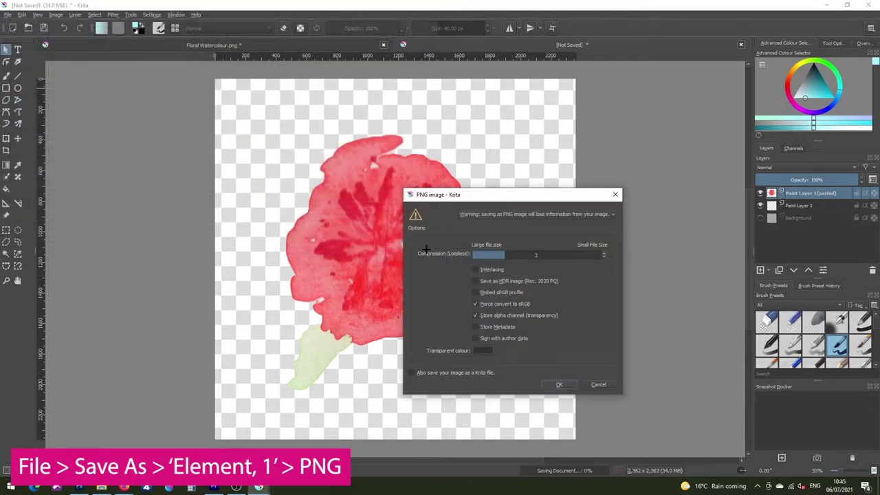
{"action": "left_click", "coordinate": [567, 384]}
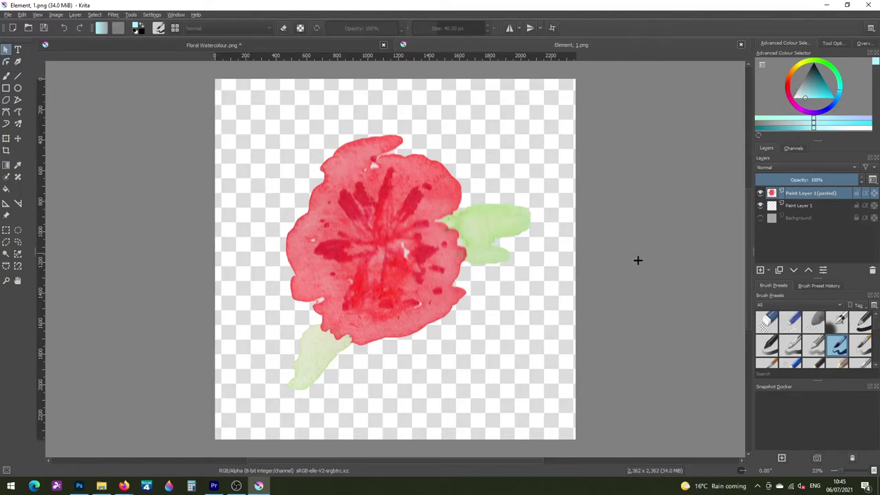
Step: Delete the exported flower layer, then copy the second flower layer from Floral Watercolour.png and paste it into the element document
{"action": "left_click", "coordinate": [872, 270]}
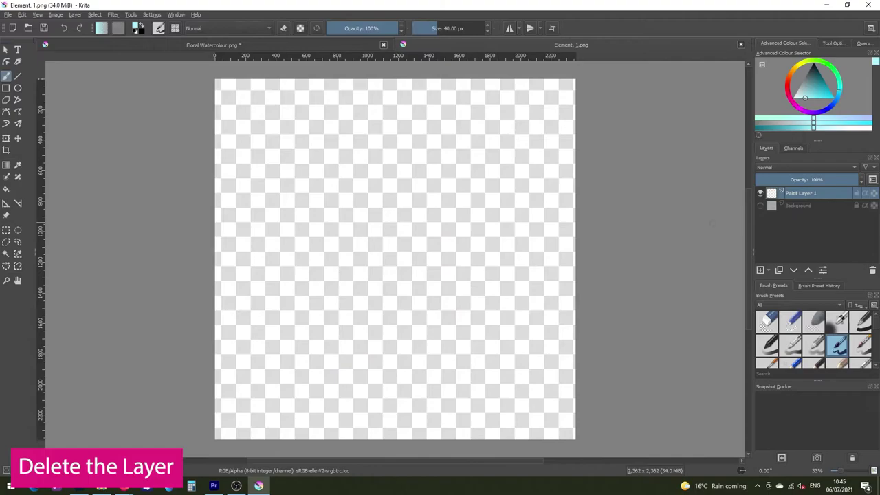
{"action": "left_click", "coordinate": [204, 46]}
{"action": "left_click", "coordinate": [833, 206]}
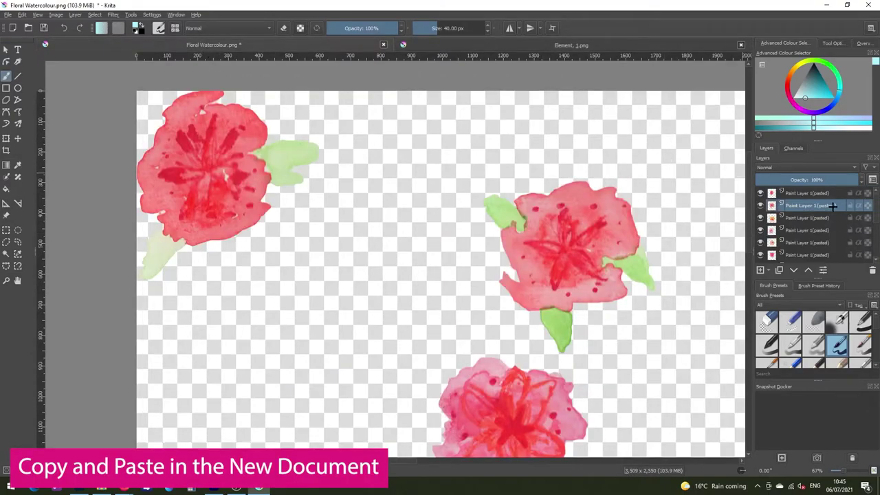
{"action": "left_click", "coordinate": [488, 45]}
{"action": "key", "text": "ctrl+v"}
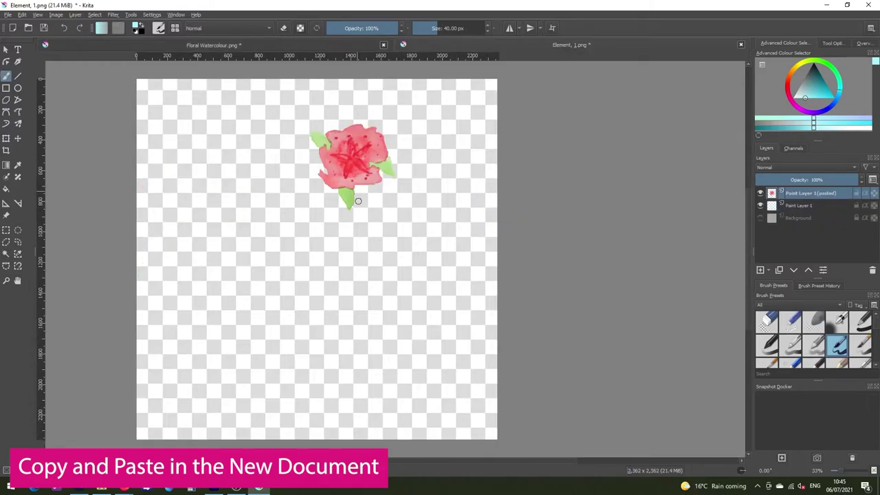
Step: Scale the pasted three-leaf red flower up to about 1770 px wide and centre it on the canvas
{"action": "left_click", "coordinate": [18, 138]}
{"action": "left_click_drag", "start_coordinate": [343, 163], "coordinate": [200, 167]}
{"action": "left_click", "coordinate": [5, 139]}
{"action": "left_click_drag", "start_coordinate": [254, 214], "coordinate": [446, 377]}
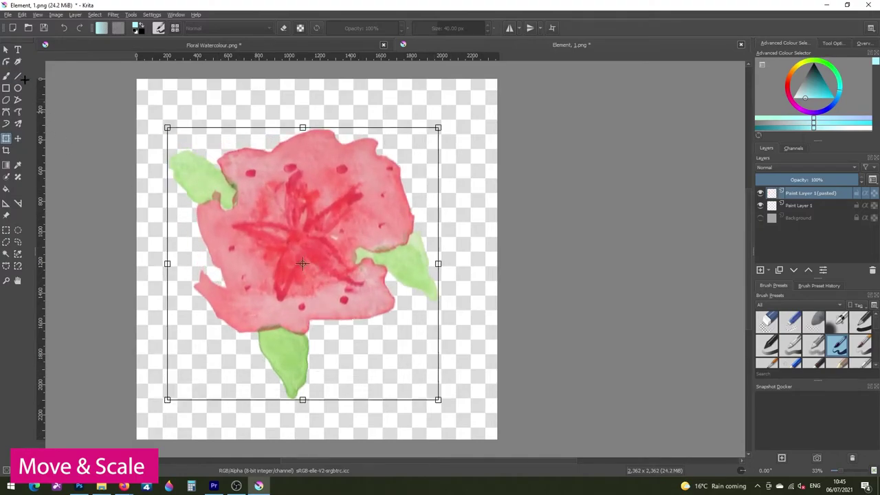
{"action": "left_click", "coordinate": [6, 50]}
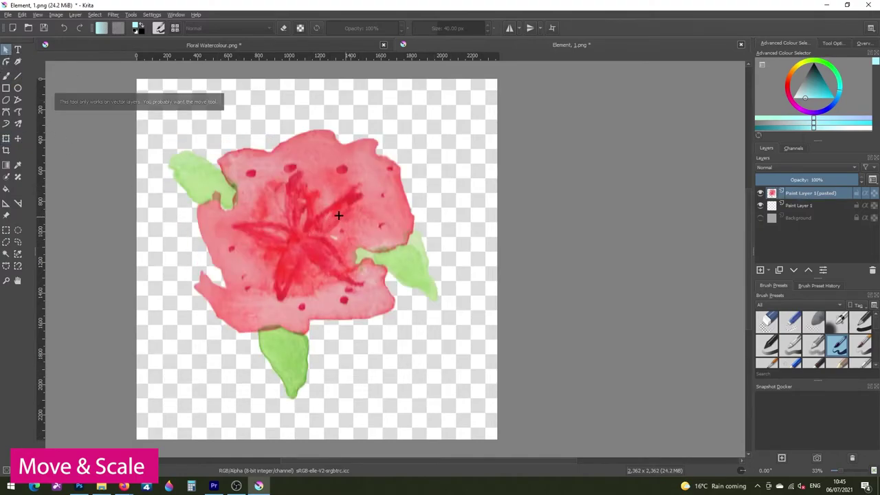
{"action": "left_click", "coordinate": [18, 138]}
{"action": "mouse_move", "coordinate": [297, 214]}
{"action": "left_mouse_down"}
{"action": "mouse_move", "coordinate": [313, 215]}
{"action": "mouse_move", "coordinate": [304, 216]}
{"action": "left_mouse_up"}
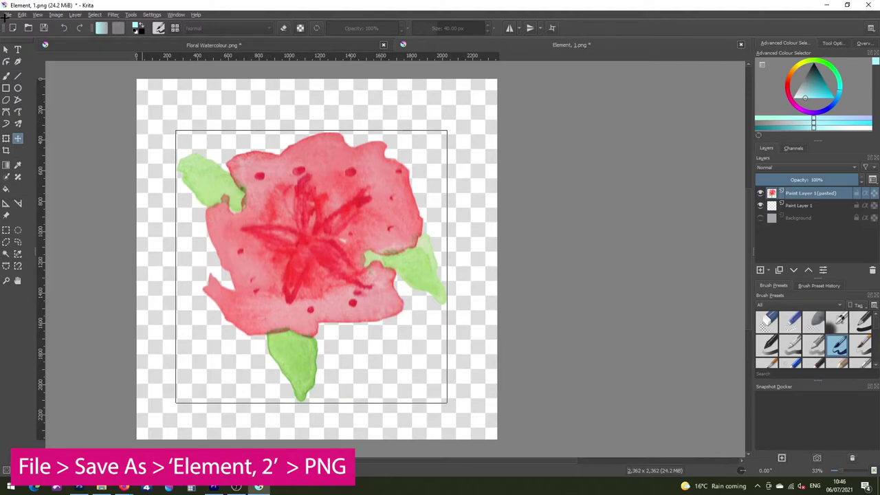
Step: Save the three-leaf red flower as a new PNG image named "Element, 2", keeping the default export options
{"action": "left_click", "coordinate": [7, 14]}
{"action": "left_click", "coordinate": [38, 66]}
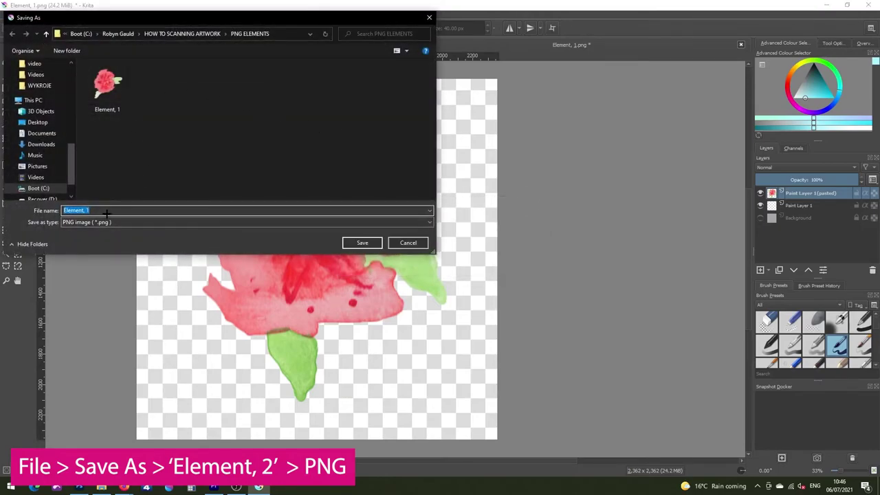
{"action": "left_click", "coordinate": [108, 212]}
{"action": "key", "text": "BackSpace"}
{"action": "type", "text": "2"}
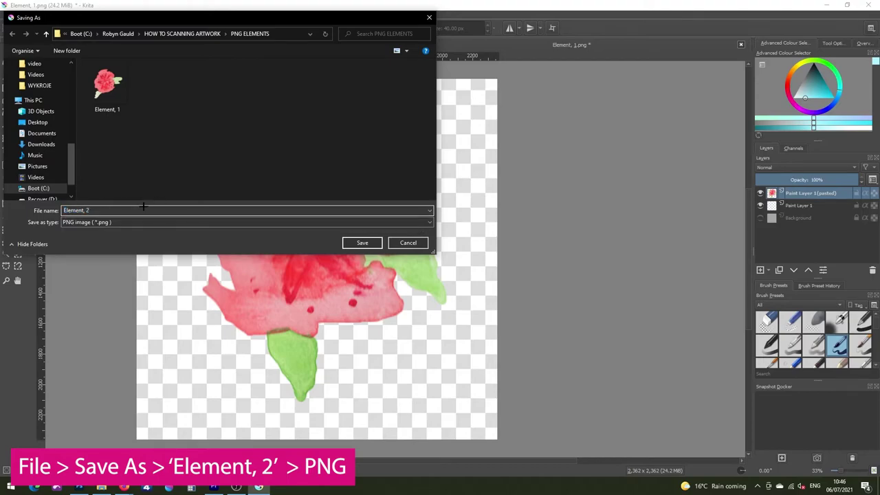
{"action": "left_click", "coordinate": [362, 243]}
{"action": "left_click", "coordinate": [556, 383]}
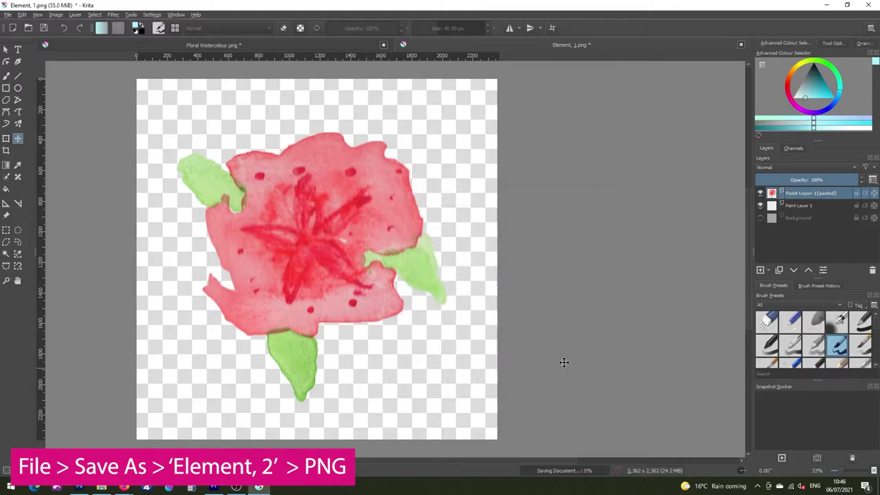
Step: Delete the exported flower layer, then copy the third flower layer, the orange one, from Floral Watercolour.png into the element document
{"action": "left_click", "coordinate": [873, 270]}
{"action": "left_click", "coordinate": [284, 46]}
{"action": "left_click", "coordinate": [832, 218]}
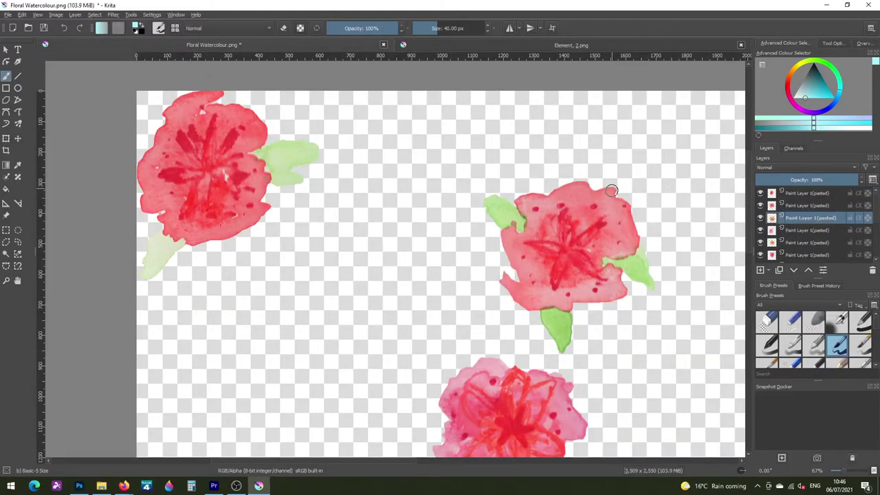
{"action": "left_click", "coordinate": [512, 46]}
{"action": "key", "text": "ctrl+v"}
Step: Scale the pasted orange flower up to about 1770 px wide and centre it on the canvas
{"action": "key", "text": "t"}
{"action": "left_click", "coordinate": [5, 139]}
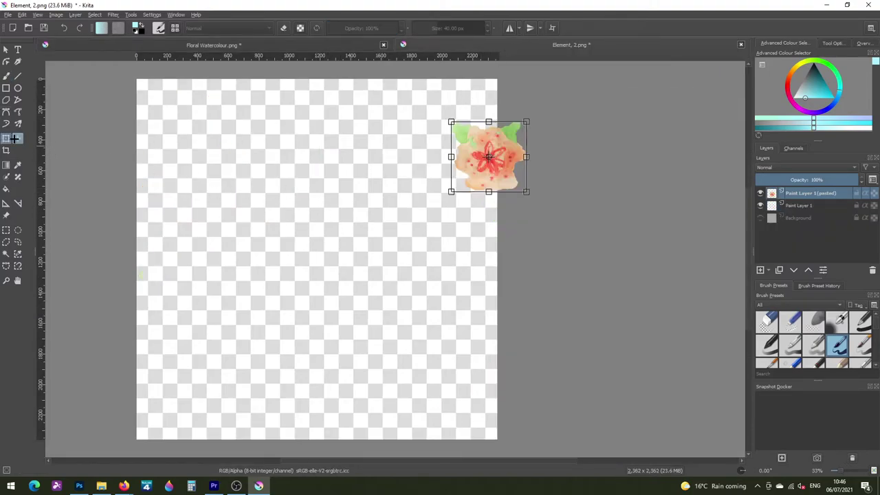
{"action": "left_click_drag", "start_coordinate": [453, 192], "coordinate": [254, 375]}
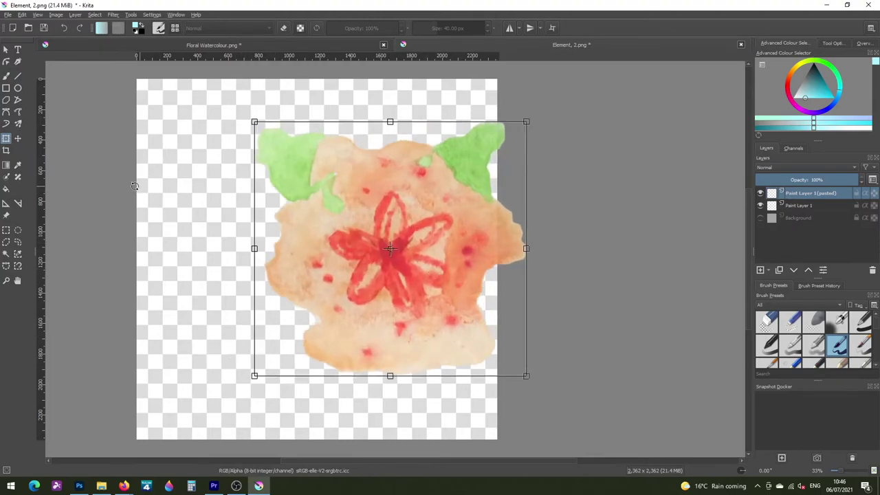
{"action": "left_click", "coordinate": [18, 138]}
{"action": "left_click_drag", "start_coordinate": [433, 181], "coordinate": [365, 191]}
{"action": "left_click", "coordinate": [6, 50]}
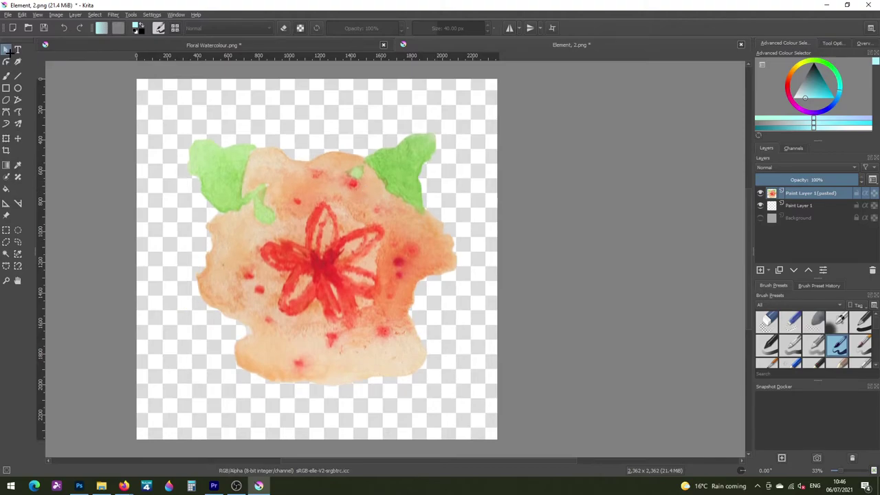
Step: Save the orange flower as a new PNG image named "Element, 3"
{"action": "key", "text": "ctrl+shift+s"}
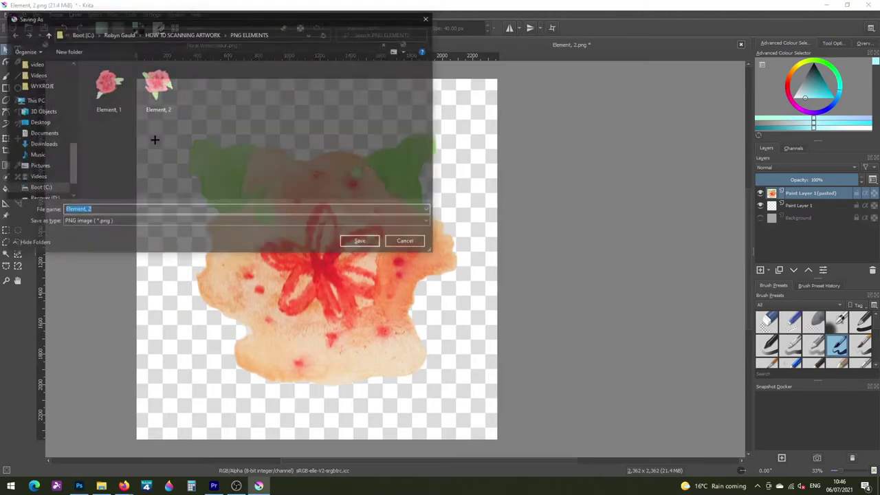
{"action": "left_click", "coordinate": [65, 211]}
{"action": "key", "text": "Return"}
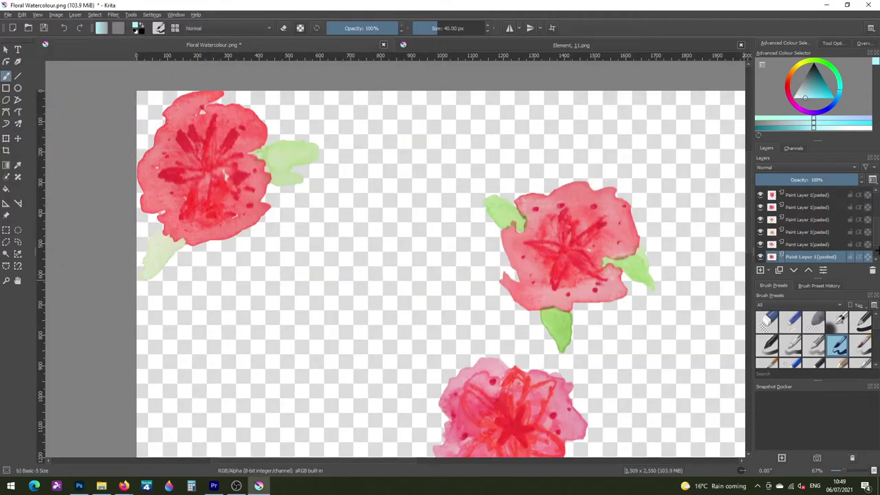
Step: Copy the flower layer directly above the background in Floral Watercolour.png and paste it into the Element, 11.png document
{"action": "scroll", "coordinate": [873, 227], "scroll_direction": "down", "scroll_amount": 1}
{"action": "left_click", "coordinate": [824, 244]}
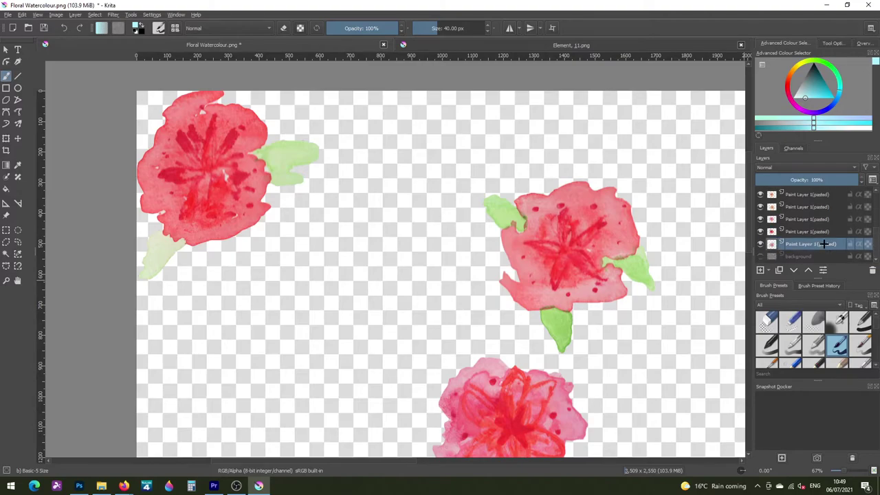
{"action": "left_click", "coordinate": [452, 47]}
Step: Scale the pasted pale pink flower up to about 2180 px wide, centre it on the canvas and save it as "Element, 12"
{"action": "key", "text": "ctrl+t"}
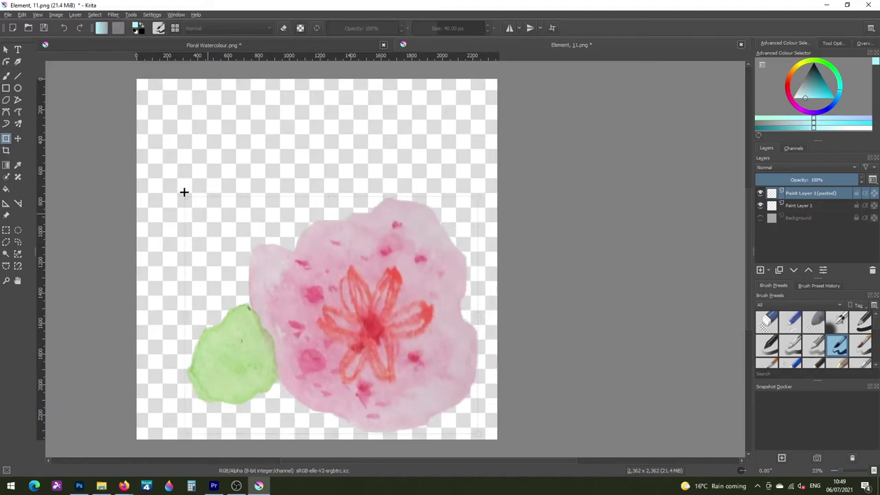
{"action": "key", "text": "t"}
{"action": "left_click_drag", "start_coordinate": [380, 276], "coordinate": [379, 220]}
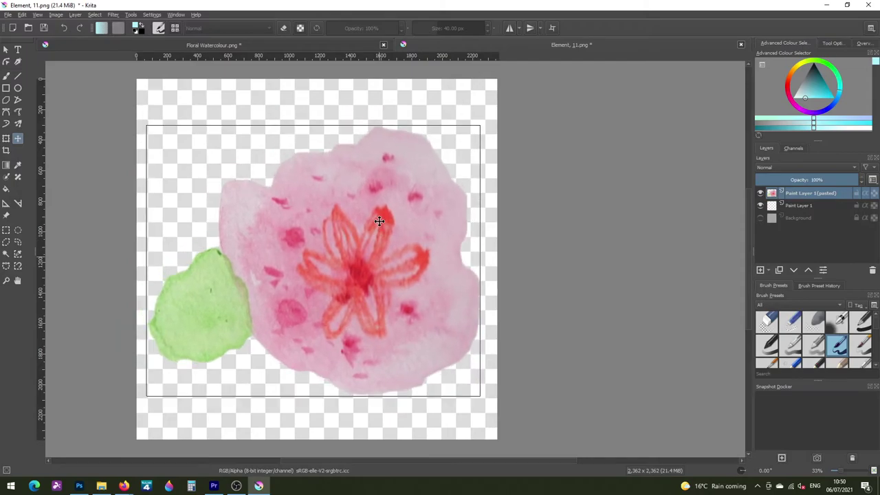
{"action": "key", "text": "ctrl+shift+s"}
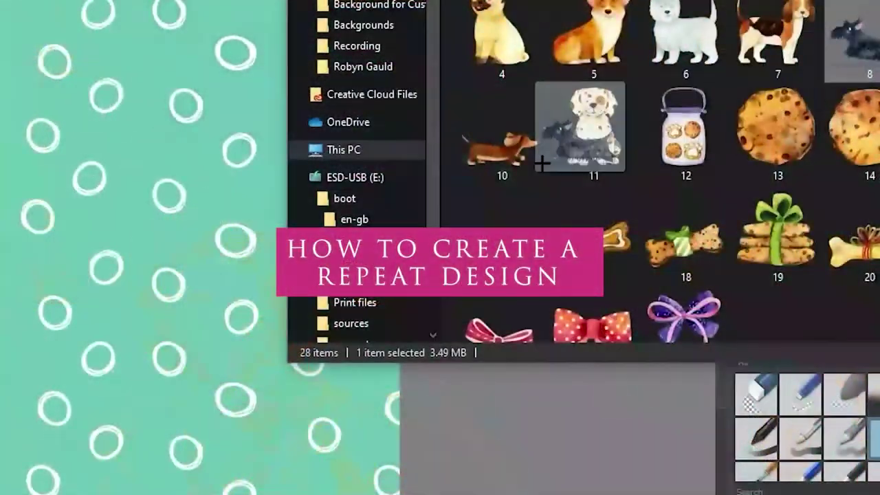
{"action": "left_click_drag", "start_coordinate": [542, 163], "coordinate": [0, 183]}
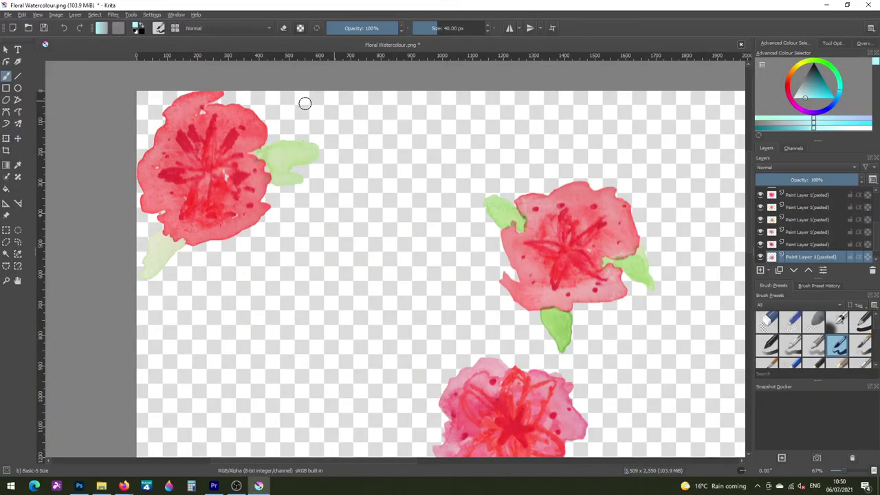
{"action": "key", "text": "1"}
{"action": "key", "text": "2"}
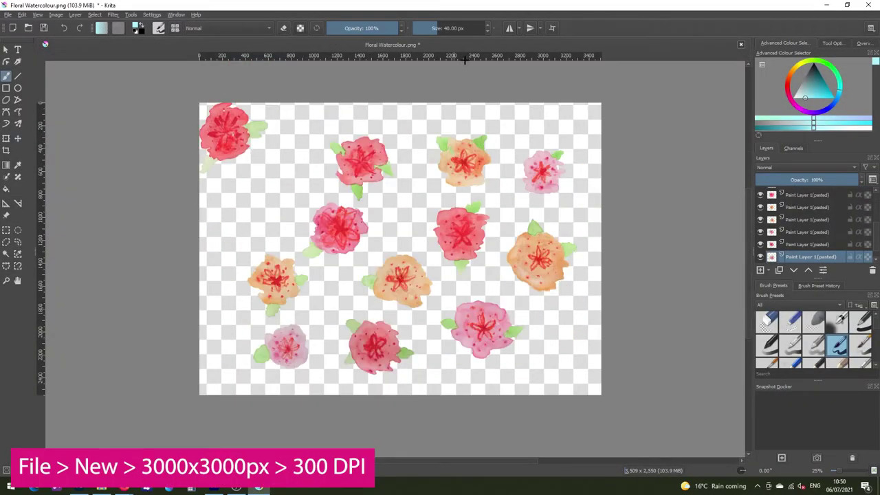
Step: Create a new document 3000 px wide and 3000 px high, with both dimensions in pixels
{"action": "left_click", "coordinate": [7, 14]}
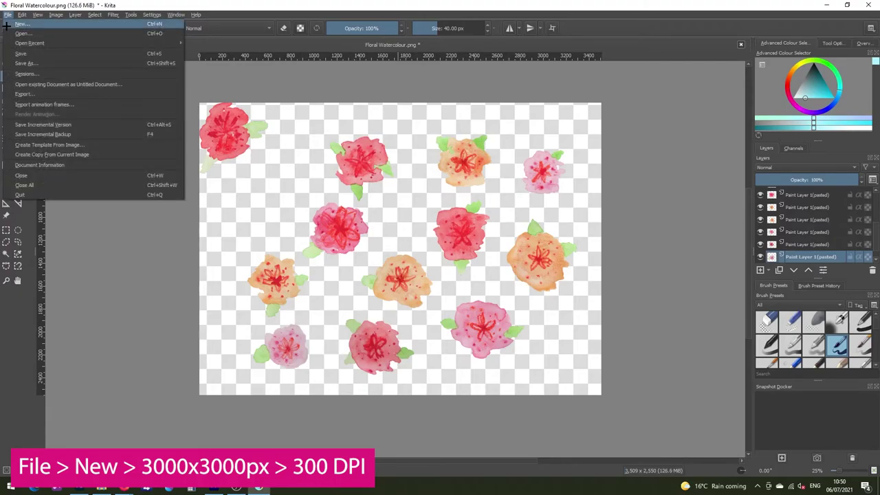
{"action": "left_click", "coordinate": [20, 24]}
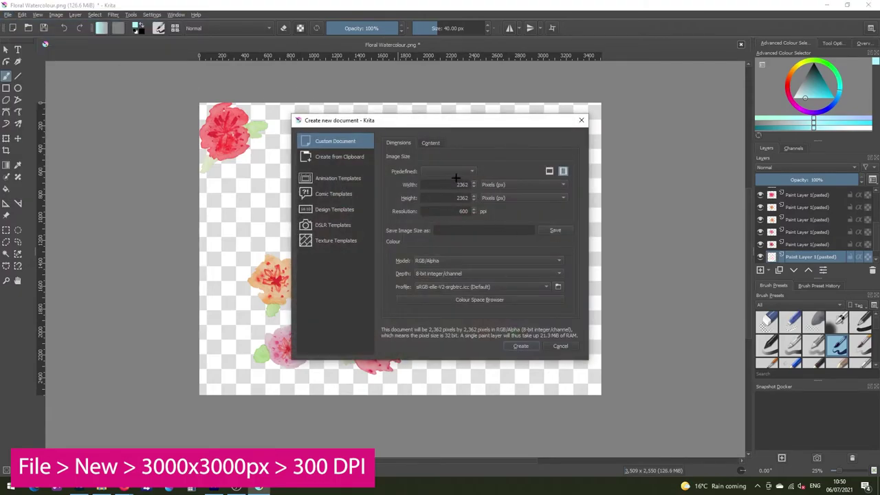
{"action": "left_click", "coordinate": [486, 185]}
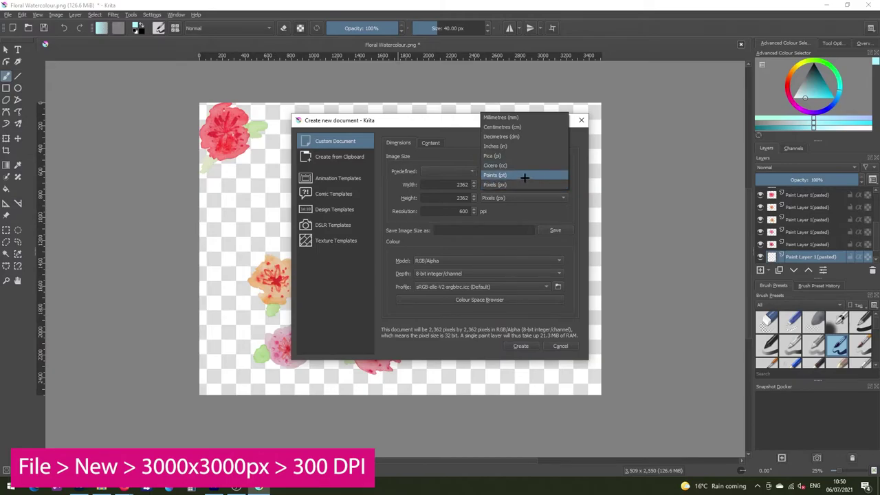
{"action": "left_click", "coordinate": [521, 184]}
{"action": "double_click", "coordinate": [457, 184]}
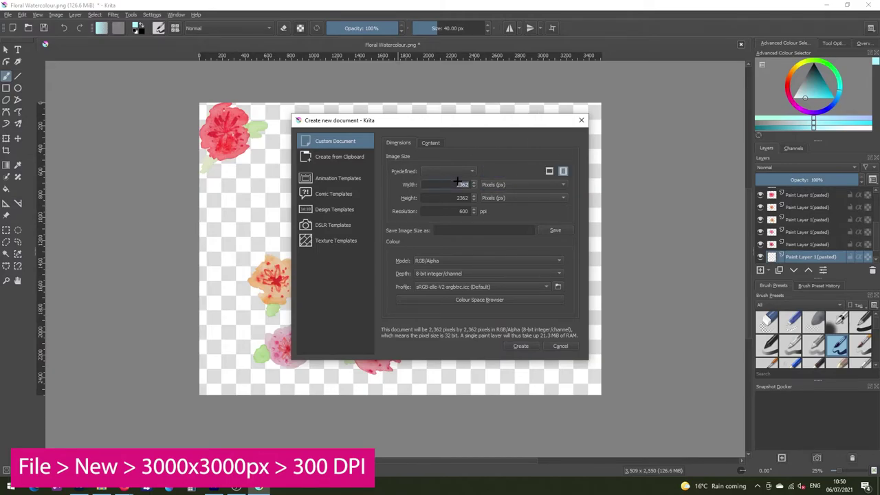
{"action": "type", "text": "3000"}
{"action": "key", "text": "Tab"}
{"action": "type", "text": "3000"}
{"action": "key", "text": "Tab"}
{"action": "left_click", "coordinate": [528, 346]}
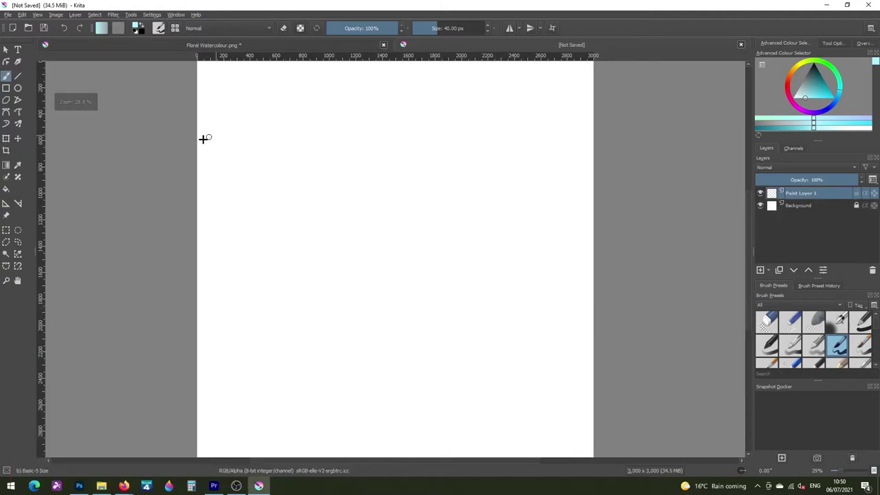
{"action": "key", "text": "minus"}
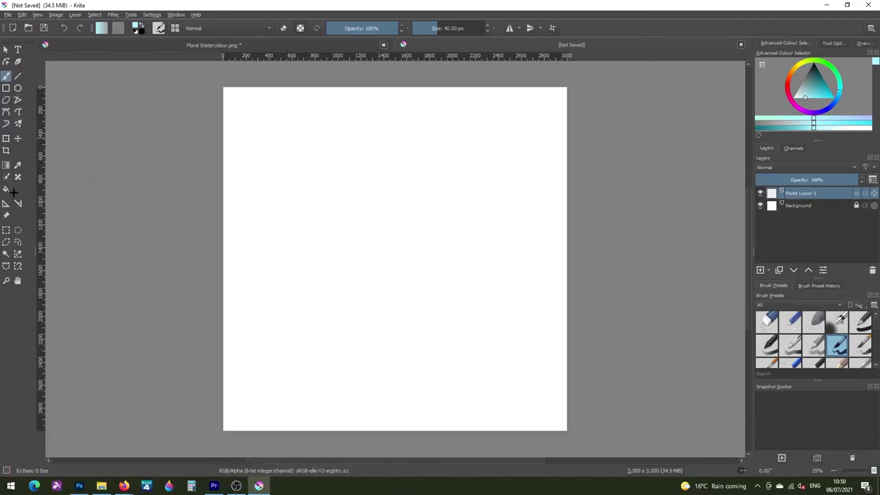
Step: Insert Element, 1 from the PNG ELEMENTS folder as a new layer, scale it to about 1030 px wide and place it in the canvas's upper-left corner
{"action": "left_click", "coordinate": [101, 485]}
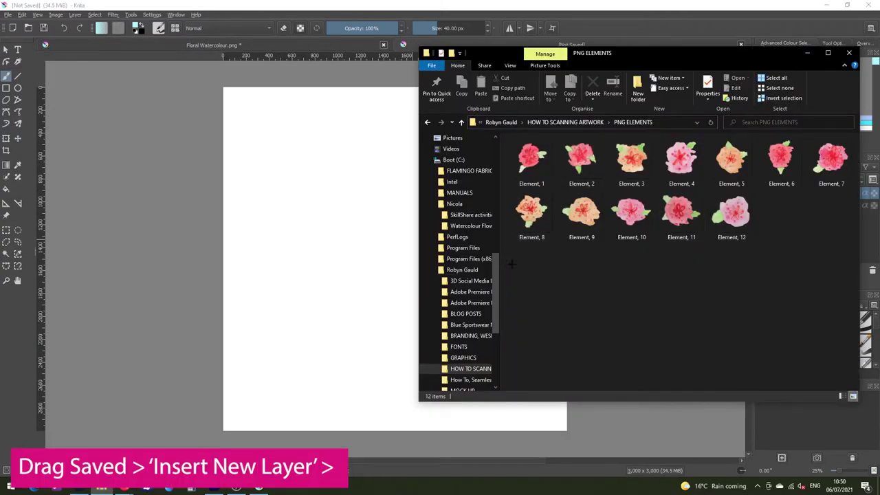
{"action": "left_click_drag", "start_coordinate": [527, 150], "coordinate": [301, 200]}
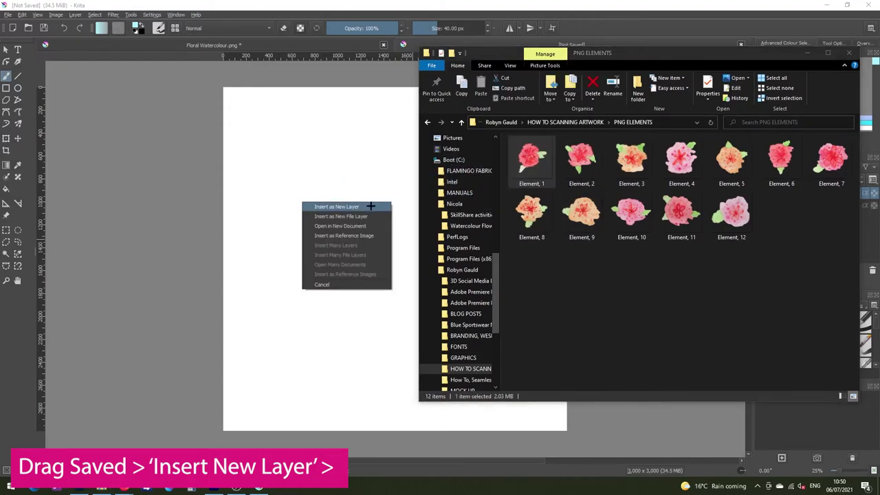
{"action": "left_click", "coordinate": [337, 206]}
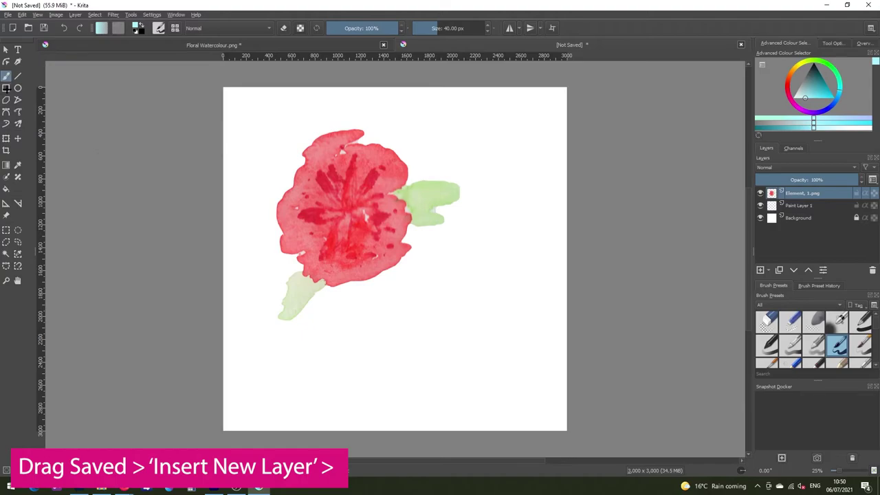
{"action": "left_click", "coordinate": [6, 138]}
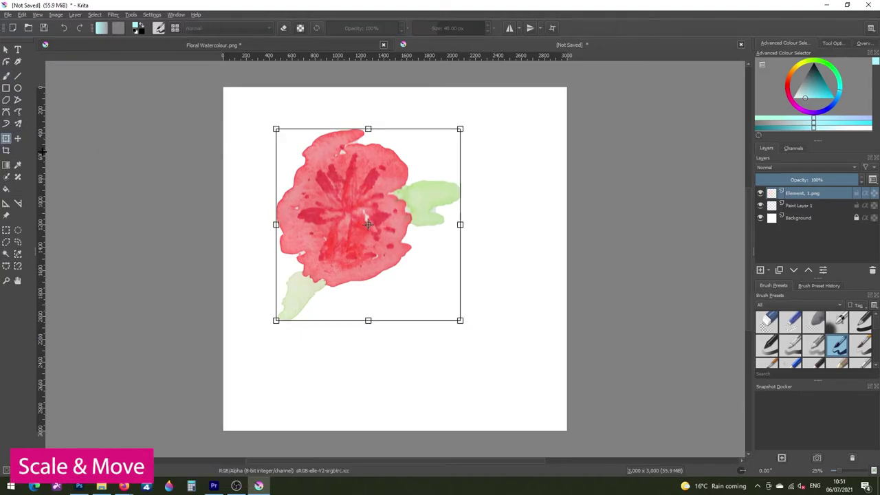
{"action": "left_click_drag", "start_coordinate": [461, 319], "coordinate": [393, 250]}
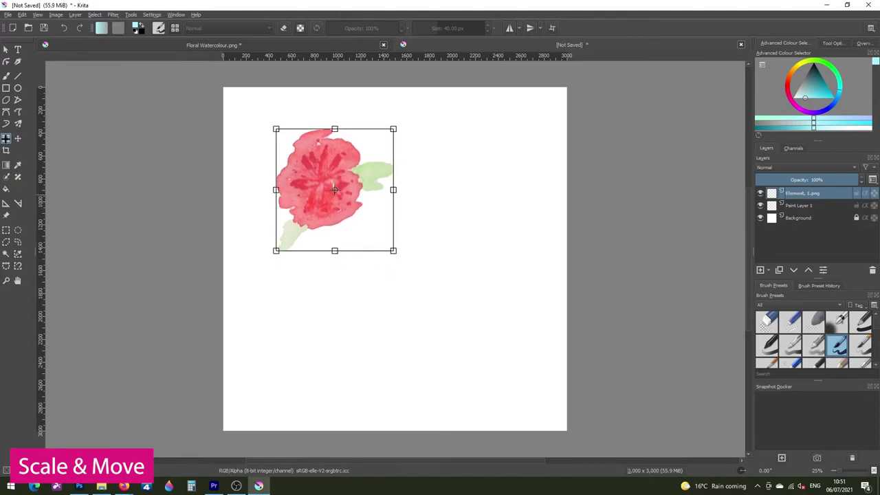
{"action": "key", "text": "t"}
{"action": "left_click_drag", "start_coordinate": [332, 167], "coordinate": [275, 122]}
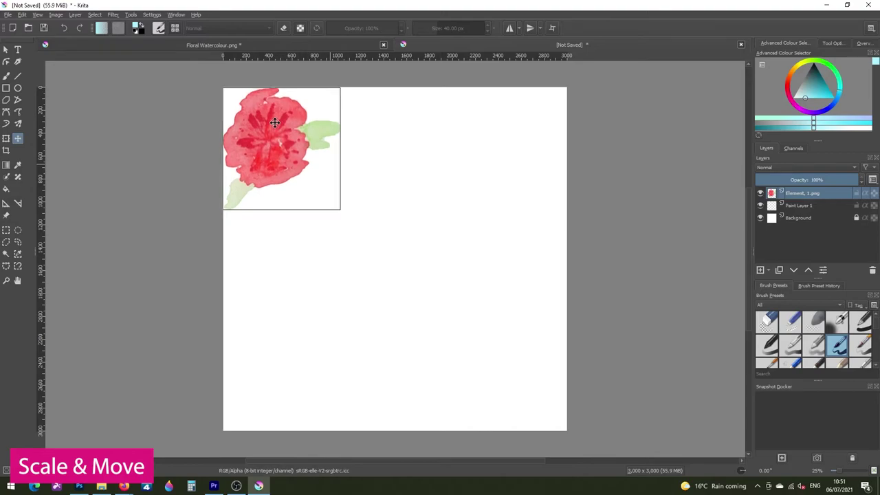
Step: Change the units of the horizontal and vertical rulers to centimetres
{"action": "right_click", "coordinate": [265, 55]}
{"action": "left_click", "coordinate": [280, 66]}
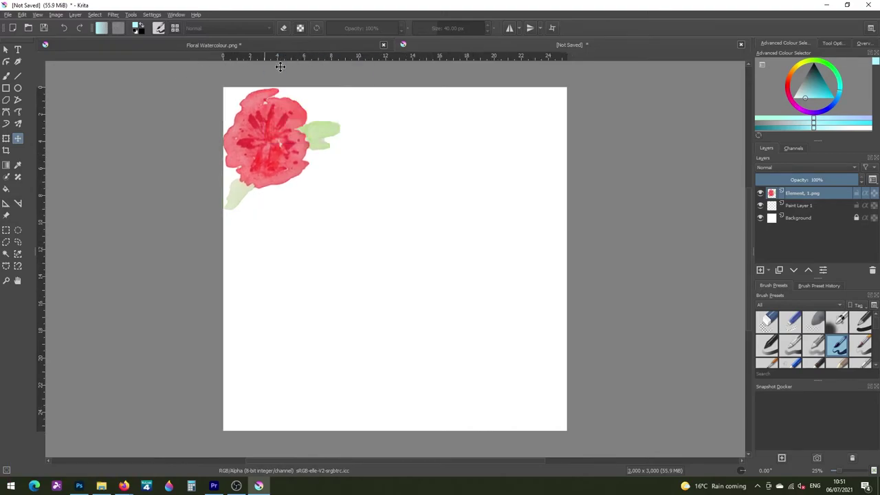
{"action": "right_click", "coordinate": [45, 124]}
{"action": "left_click", "coordinate": [69, 138]}
Step: Place a horizontal guide at the red flower's lower edge, about 9 cm down the canvas, and check the flower's height against the ruler
{"action": "left_click_drag", "start_coordinate": [275, 57], "coordinate": [289, 208]}
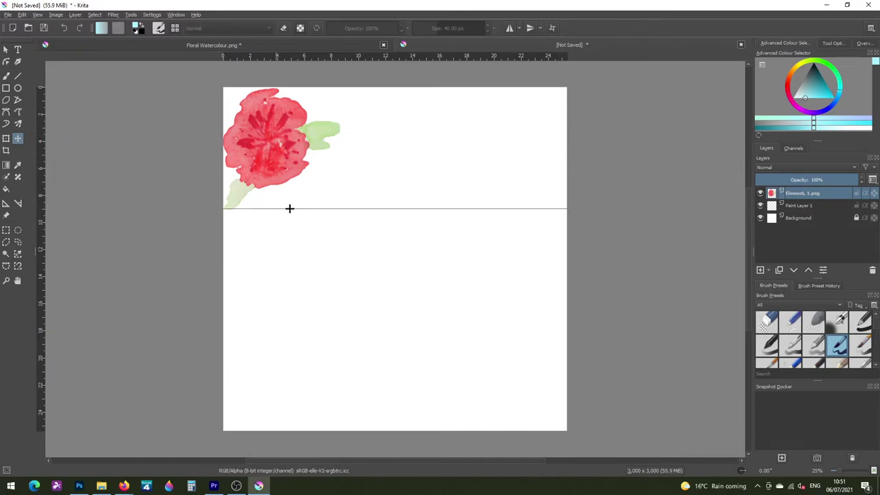
{"action": "key", "text": "plus"}
{"action": "key", "text": "plus"}
{"action": "key", "text": "plus"}
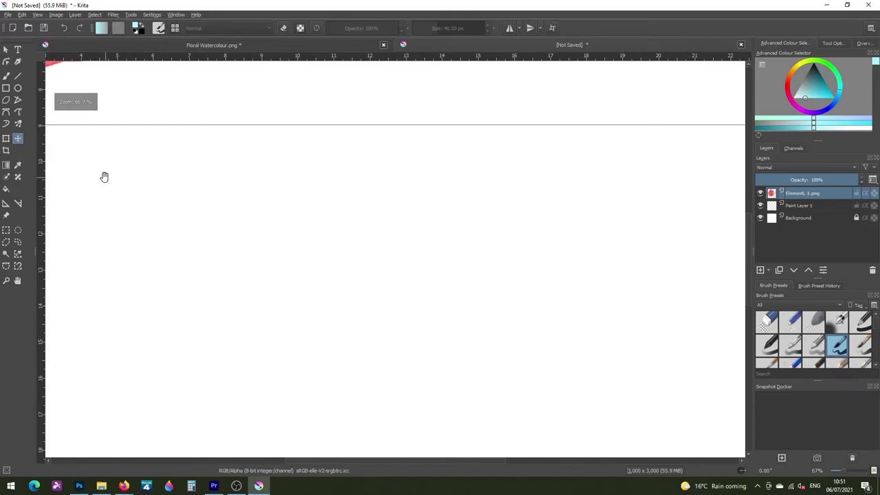
{"action": "left_click_drag", "start_coordinate": [104, 177], "coordinate": [337, 358]}
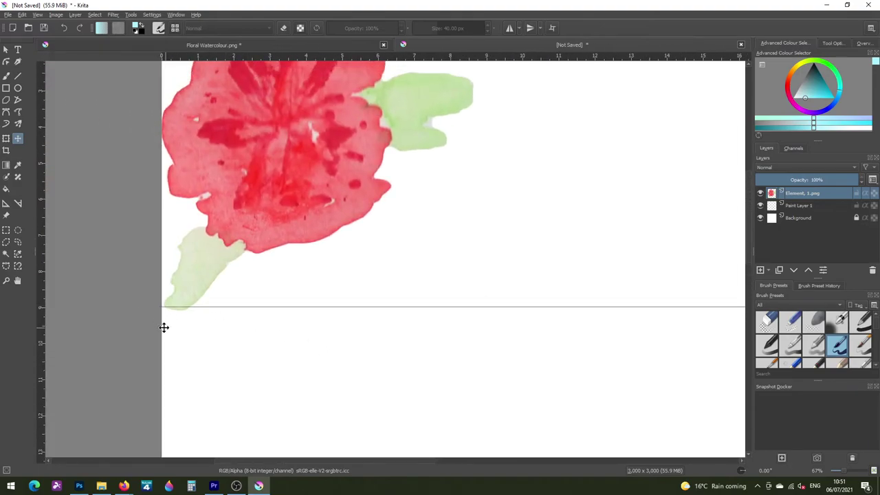
{"action": "key", "text": "minus"}
{"action": "key", "text": "minus"}
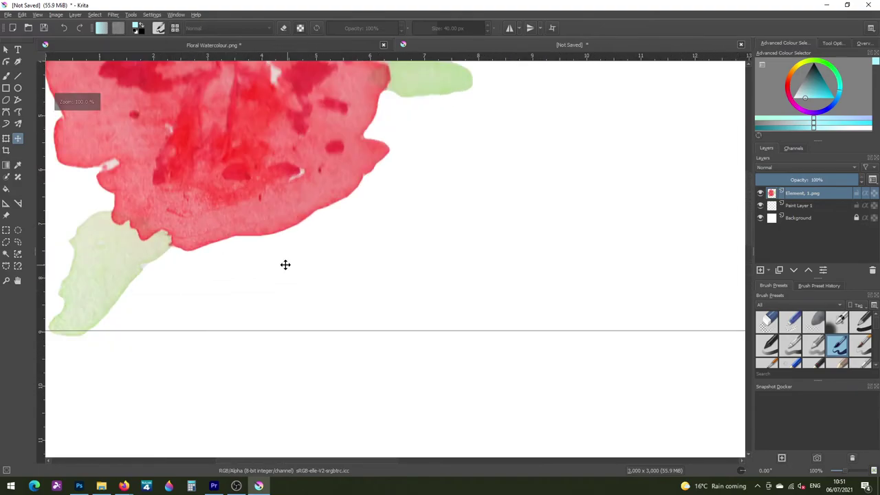
{"action": "left_click_drag", "start_coordinate": [356, 231], "coordinate": [310, 235]}
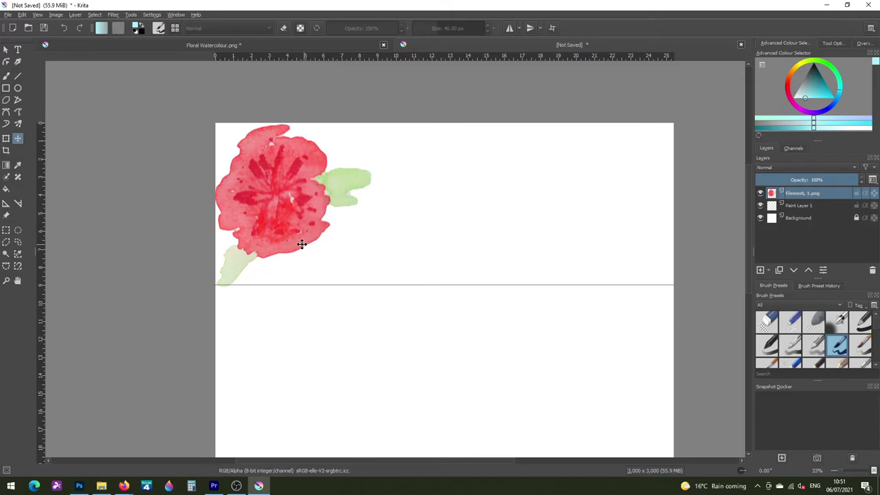
{"action": "key", "text": "minus"}
{"action": "key", "text": "minus"}
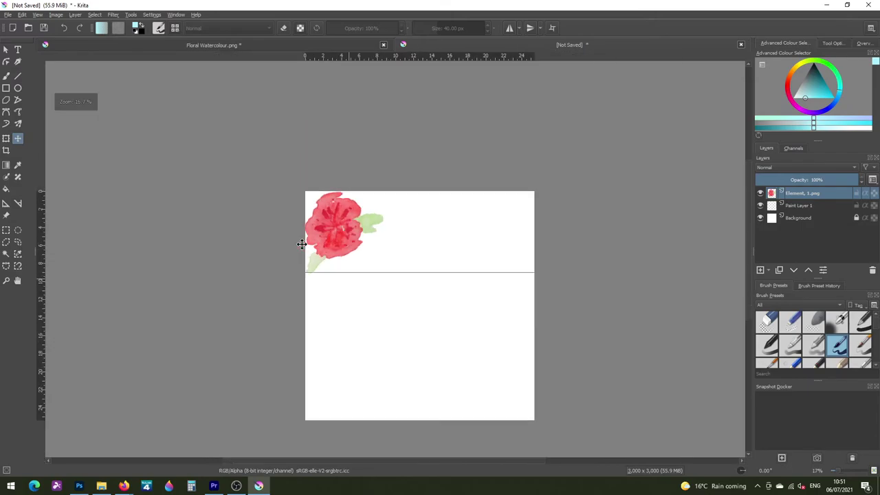
{"action": "key", "text": "plus"}
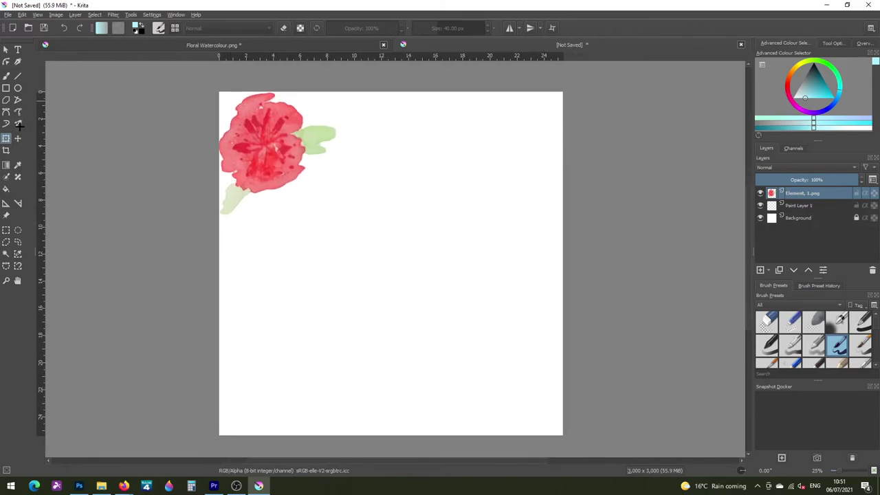
Step: Scale the red flower down to about 6.6 cm wide and position it slightly inside the canvas's upper-left corner
{"action": "left_click", "coordinate": [302, 198]}
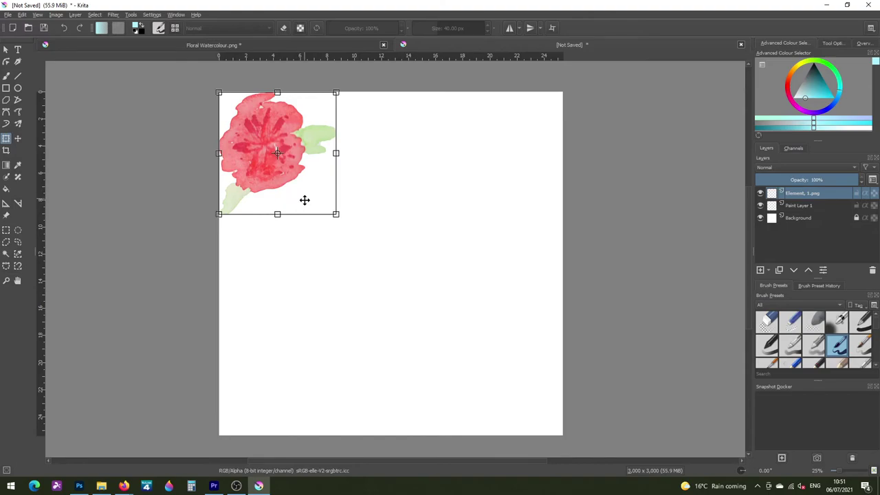
{"action": "left_click_drag", "start_coordinate": [337, 213], "coordinate": [325, 167]}
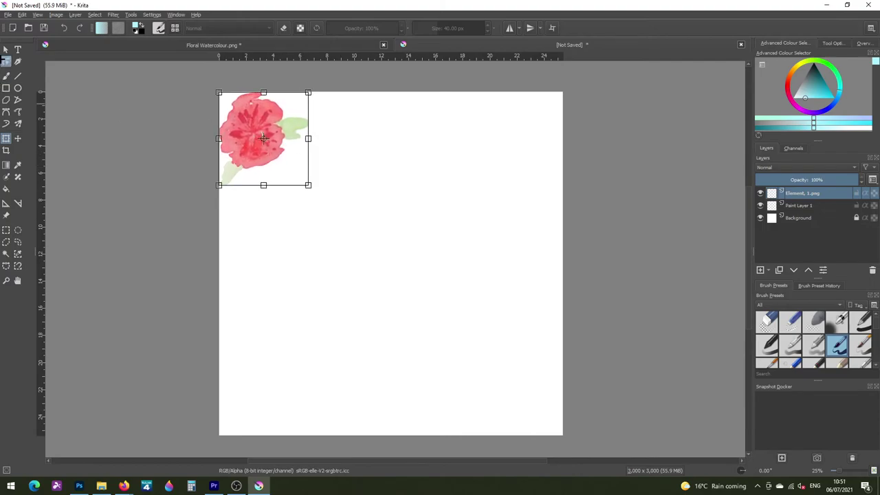
{"action": "left_click", "coordinate": [18, 138]}
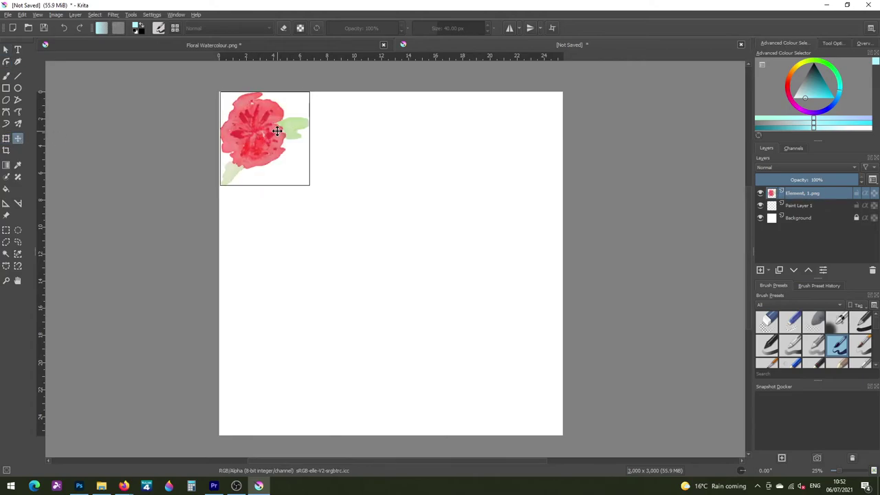
{"action": "left_click_drag", "start_coordinate": [275, 133], "coordinate": [285, 141]}
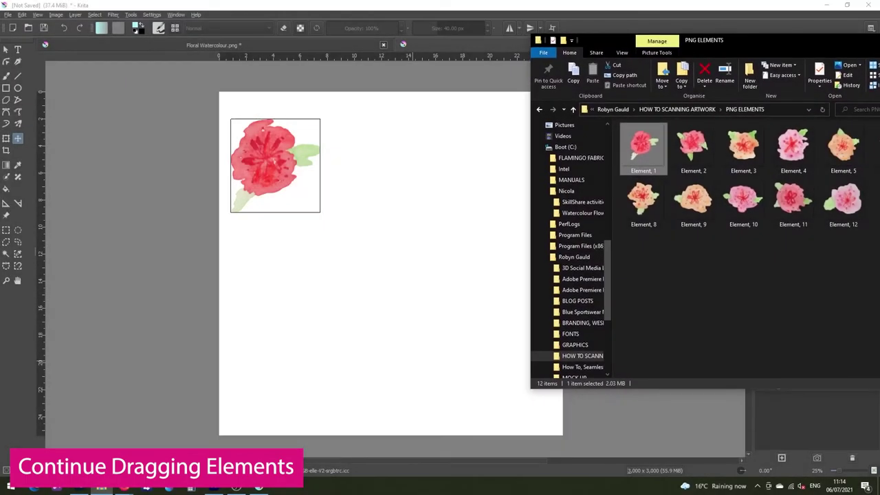
Step: Insert Element, 5 as a new layer, scale it to about 8 cm wide and position it in the upper middle of the canvas
{"action": "left_click_drag", "start_coordinate": [770, 40], "coordinate": [704, 22]}
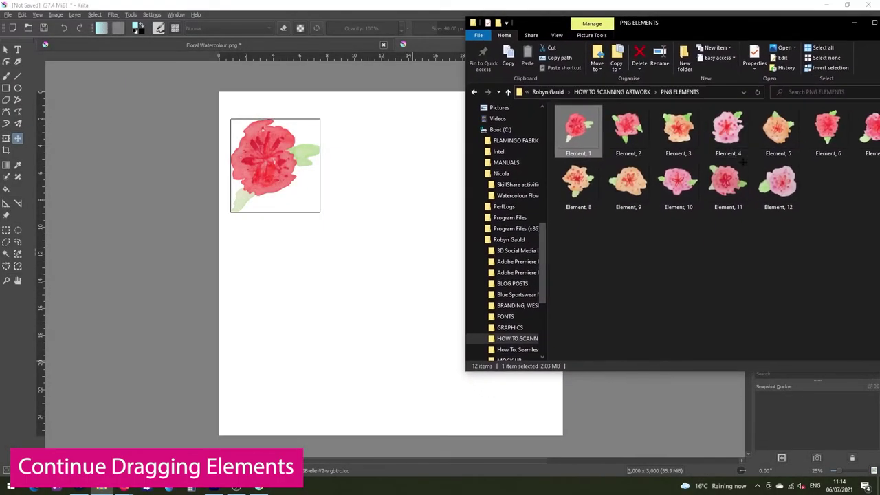
{"action": "left_click_drag", "start_coordinate": [778, 129], "coordinate": [367, 279]}
{"action": "left_click", "coordinate": [387, 285]}
{"action": "left_click", "coordinate": [5, 138]}
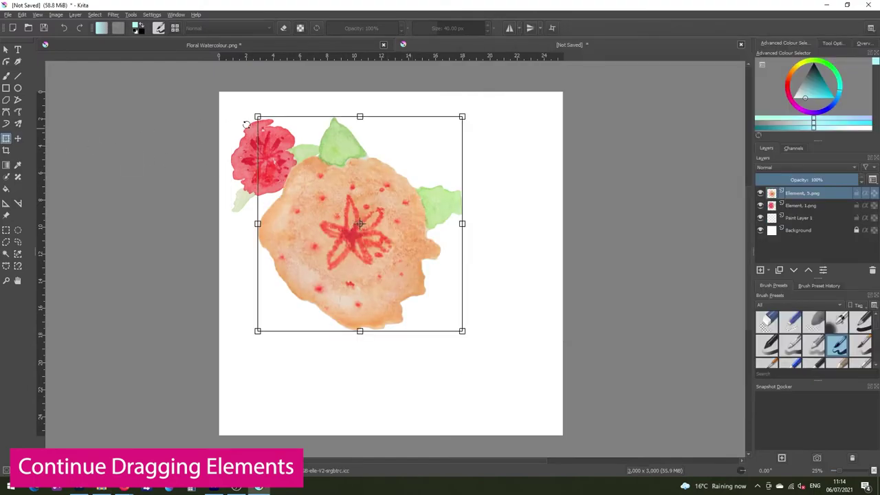
{"action": "left_click_drag", "start_coordinate": [257, 116], "coordinate": [373, 196]}
{"action": "left_click_drag", "start_coordinate": [422, 249], "coordinate": [427, 178]}
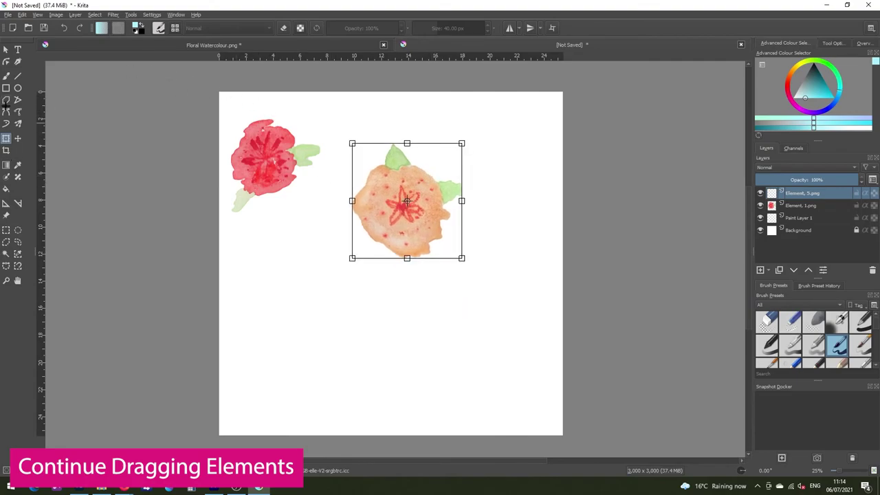
Step: Insert Element, 10 as a new layer, scaled to about 10.8 cm wide, and place it in the canvas's lower-right area
{"action": "left_click", "coordinate": [101, 488]}
{"action": "left_click_drag", "start_coordinate": [679, 180], "coordinate": [372, 344]}
{"action": "left_click", "coordinate": [426, 349]}
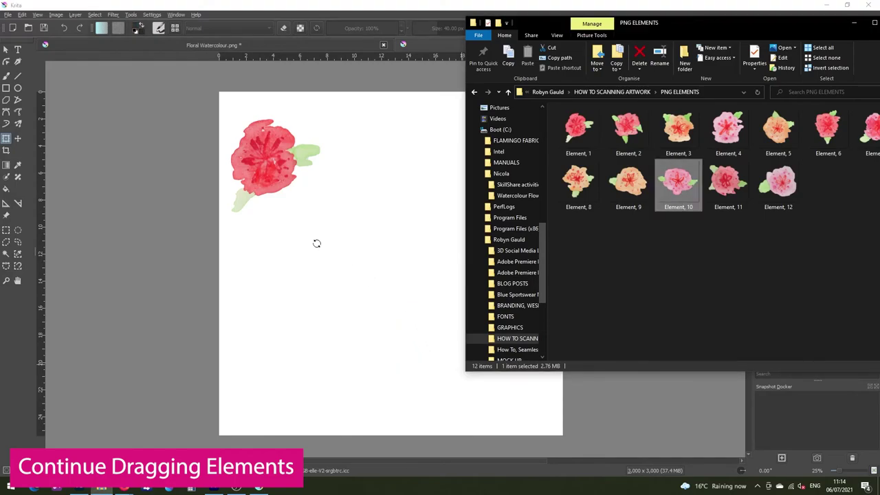
{"action": "left_click_drag", "start_coordinate": [485, 139], "coordinate": [497, 338]}
Step: Move the Element, 5 flower to the canvas's upper-right area and the Element, 1 flower down towards the canvas centre
{"action": "left_click", "coordinate": [18, 138]}
{"action": "left_click_drag", "start_coordinate": [412, 185], "coordinate": [470, 160]}
{"action": "left_click", "coordinate": [827, 206]}
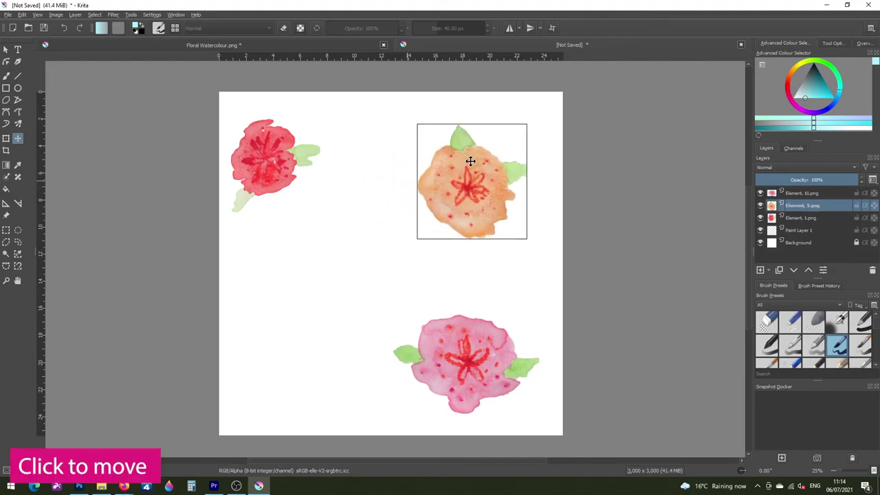
{"action": "left_click", "coordinate": [818, 217]}
{"action": "left_click_drag", "start_coordinate": [289, 187], "coordinate": [347, 259]}
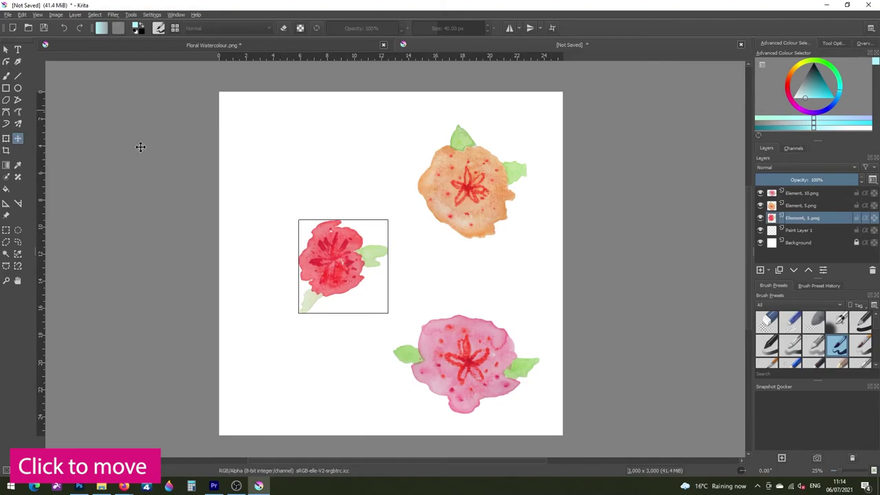
{"action": "left_click", "coordinate": [6, 50]}
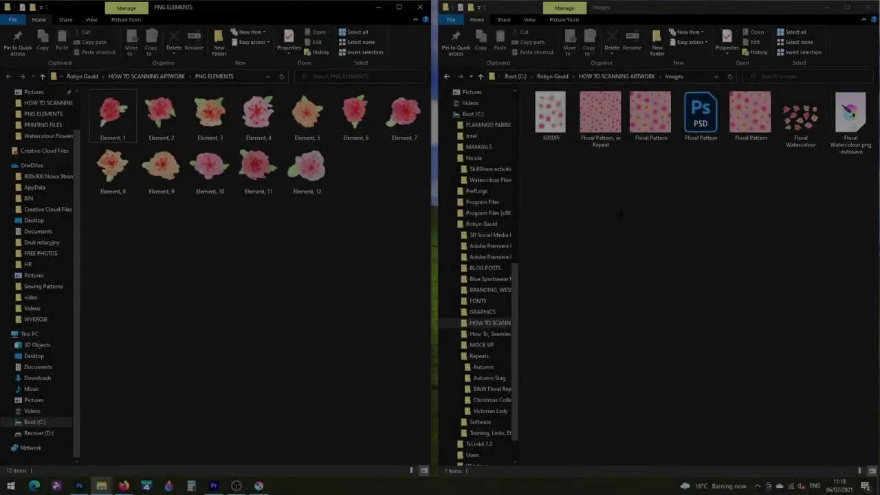
Step: View the 600DPI scan and the cut-out Floral Watercolour image from the Images folder, closing each one after viewing
{"action": "left_click", "coordinate": [566, 105]}
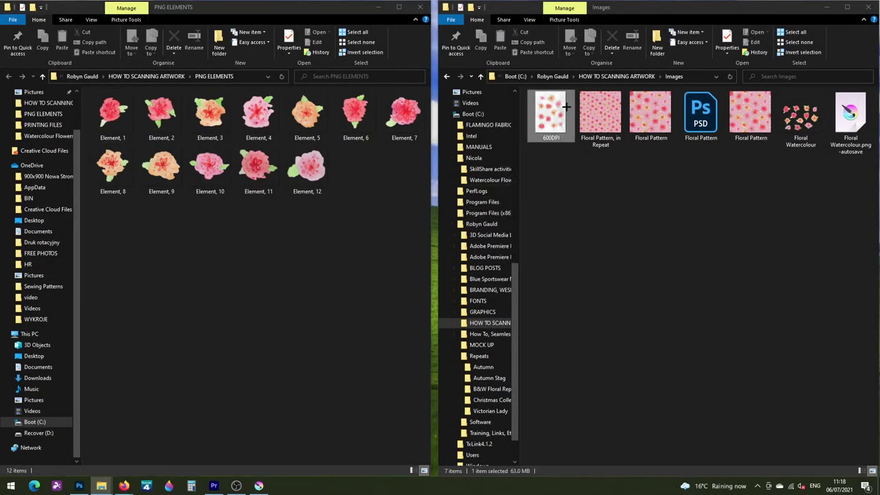
{"action": "double_click", "coordinate": [566, 105]}
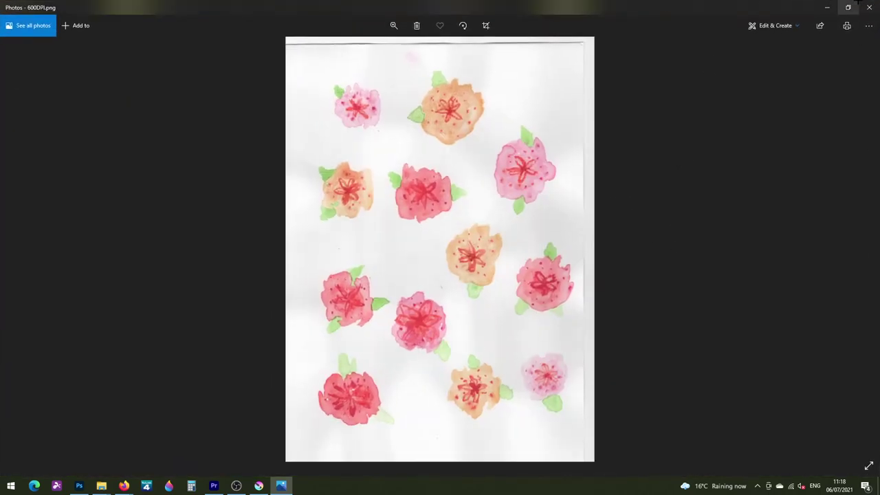
{"action": "left_click", "coordinate": [869, 7]}
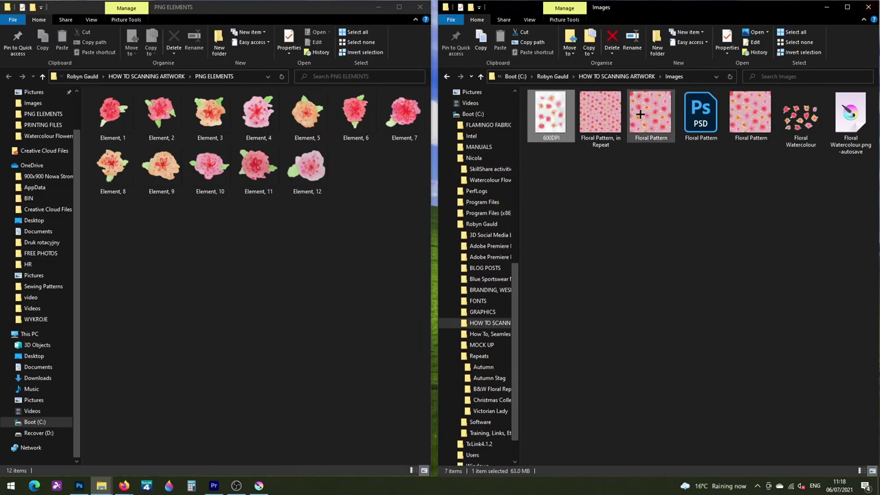
{"action": "double_click", "coordinate": [801, 117]}
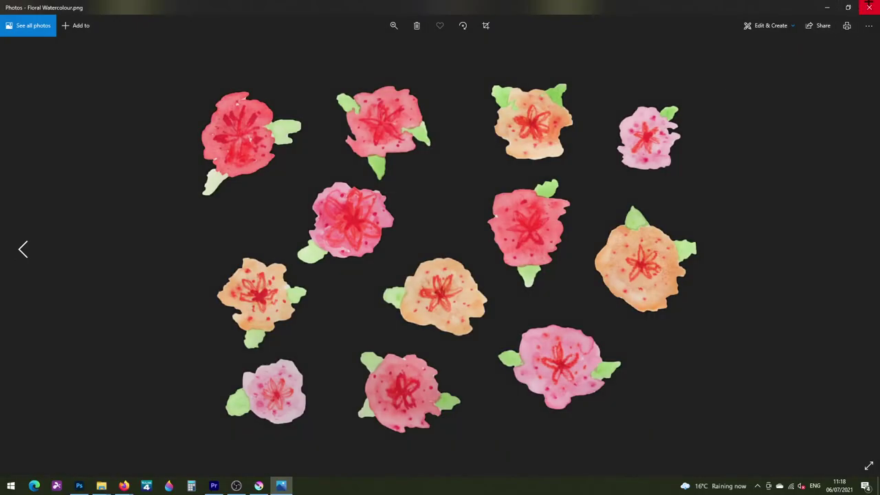
{"action": "left_click", "coordinate": [869, 7]}
Step: Look through the exported flower PNGs one after another, starting from Element, 1, and close the viewer
{"action": "double_click", "coordinate": [113, 113]}
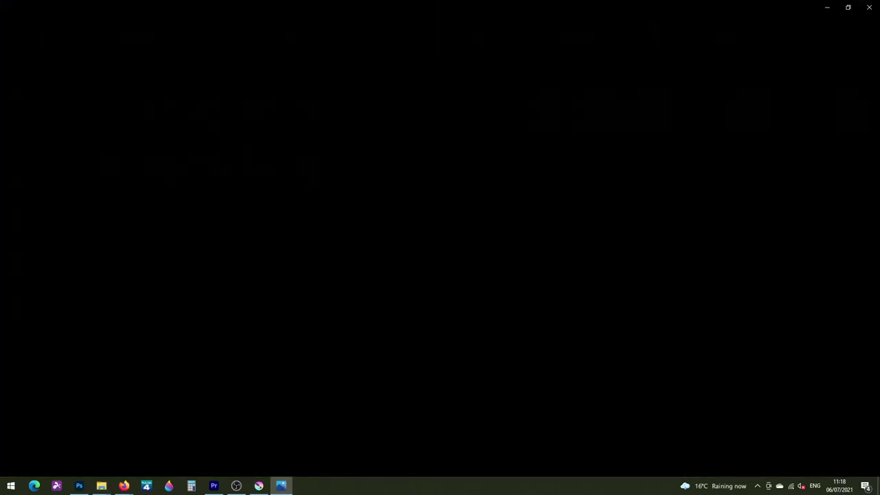
{"action": "key", "text": "Right"}
{"action": "key", "text": "Right"}
{"action": "key", "text": "Right"}
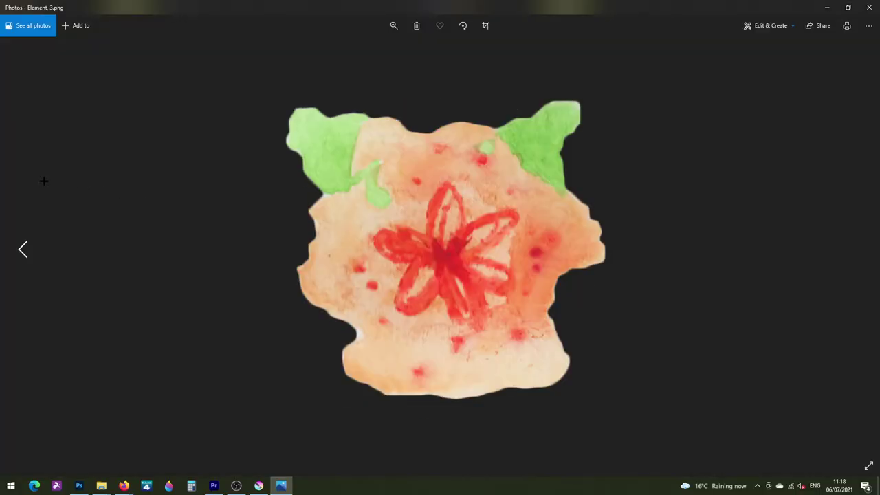
{"action": "key", "text": "Right"}
{"action": "key", "text": "Right"}
{"action": "key", "text": "Right"}
{"action": "key", "text": "Right"}
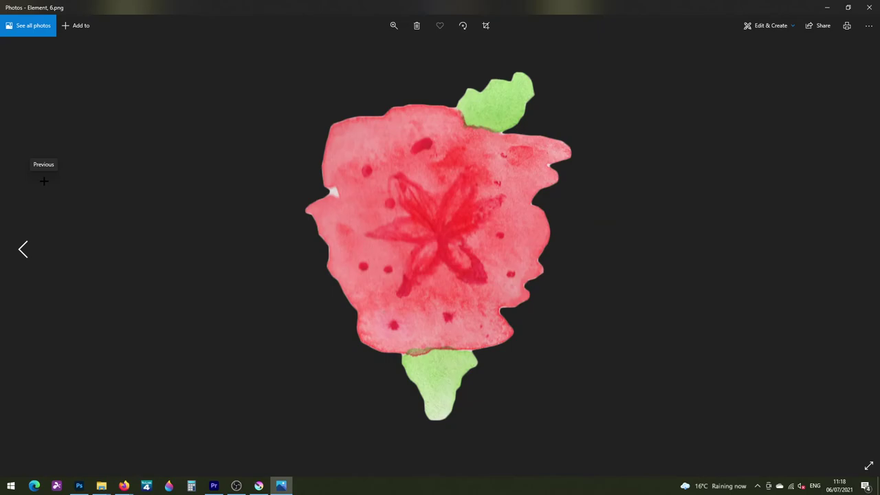
{"action": "key", "text": "Right"}
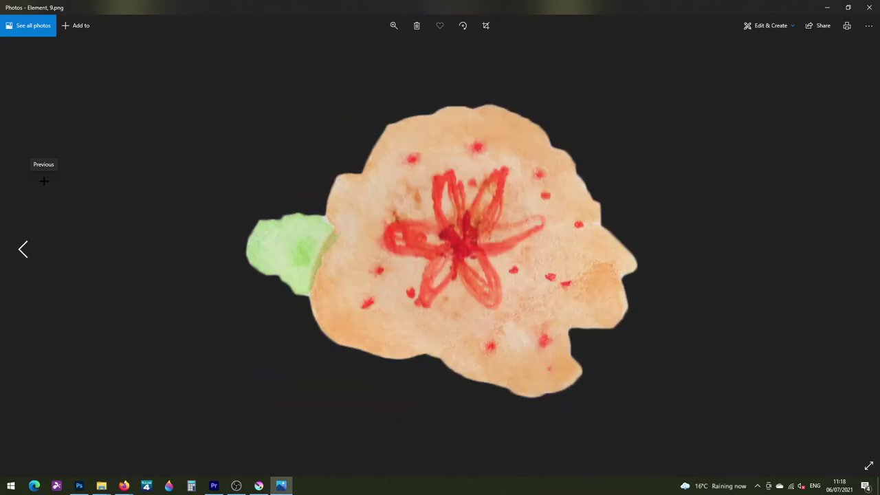
{"action": "left_click", "coordinate": [868, 7]}
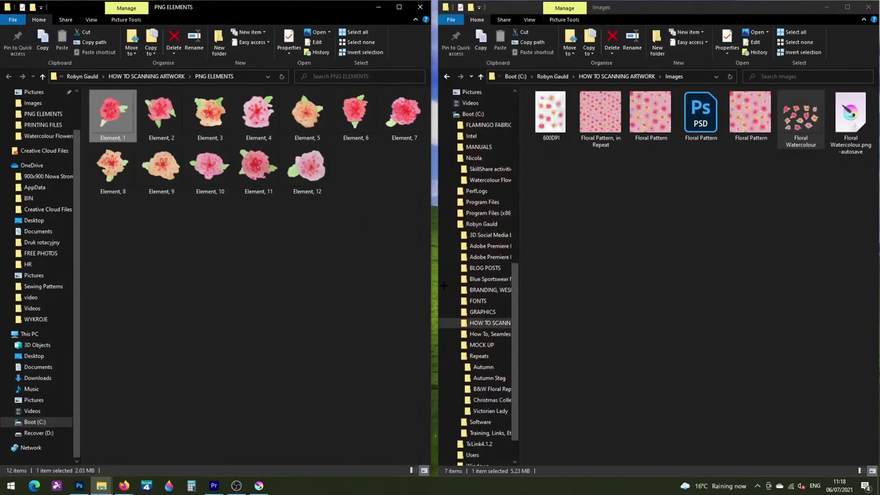
Step: Open the Floral Pattern and Floral Pattern, in Repeat images and arrange their windows side by side for comparison
{"action": "double_click", "coordinate": [737, 112]}
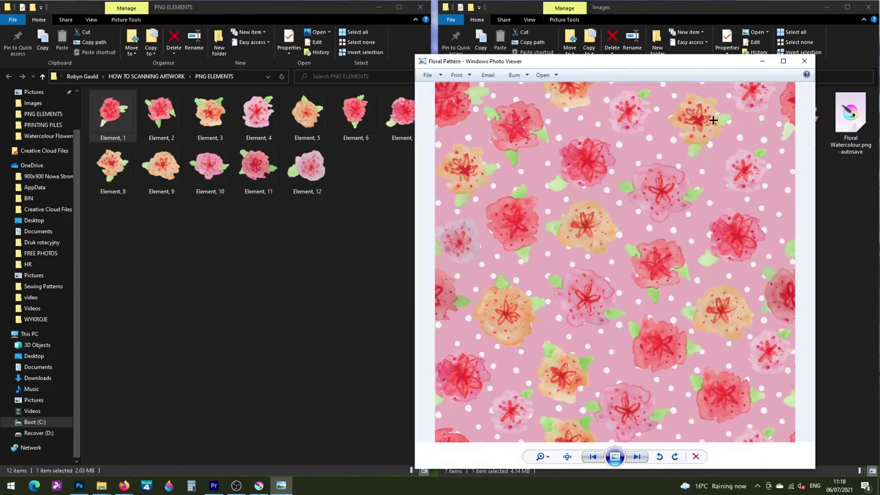
{"action": "left_click_drag", "start_coordinate": [727, 64], "coordinate": [338, 21]}
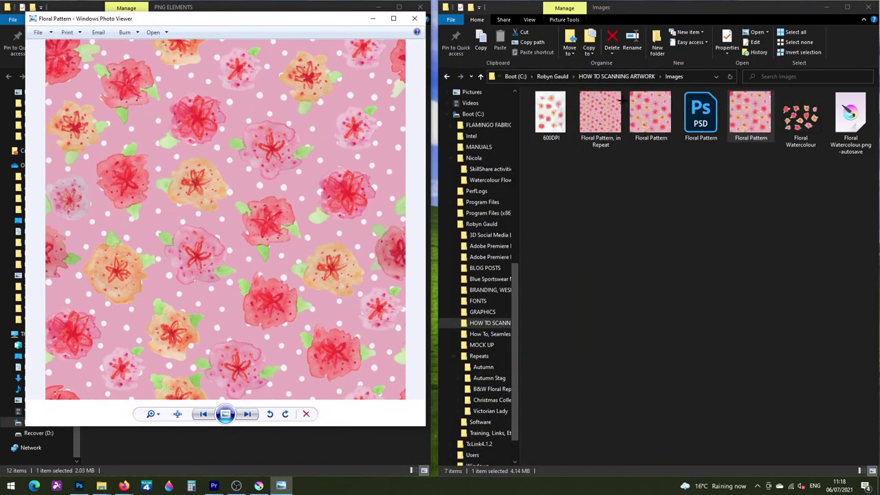
{"action": "double_click", "coordinate": [604, 106]}
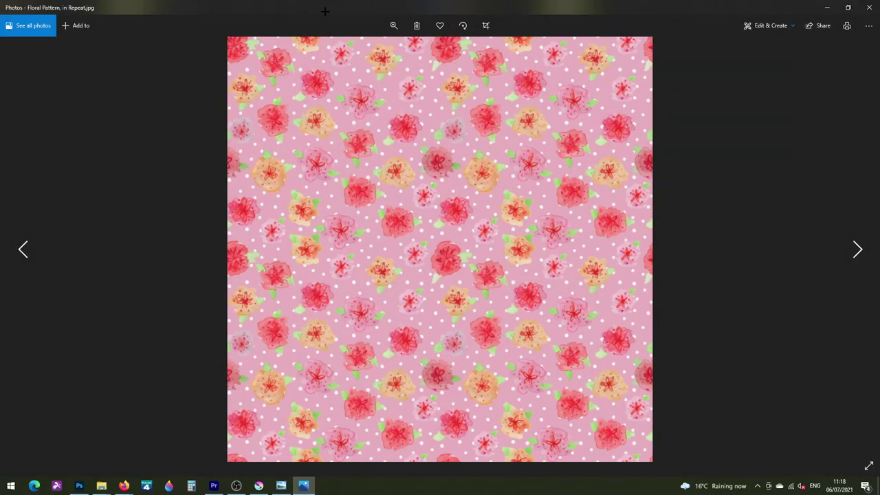
{"action": "left_click", "coordinate": [847, 7]}
{"action": "left_click_drag", "start_coordinate": [406, 27], "coordinate": [527, 8]}
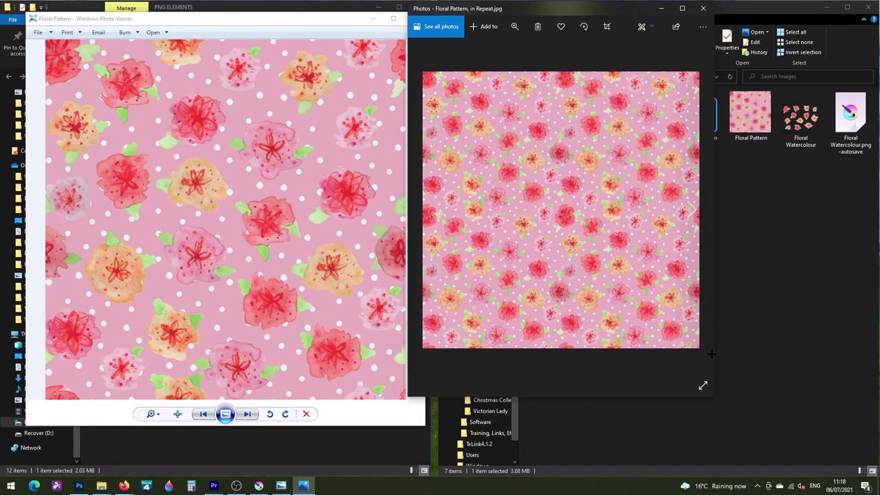